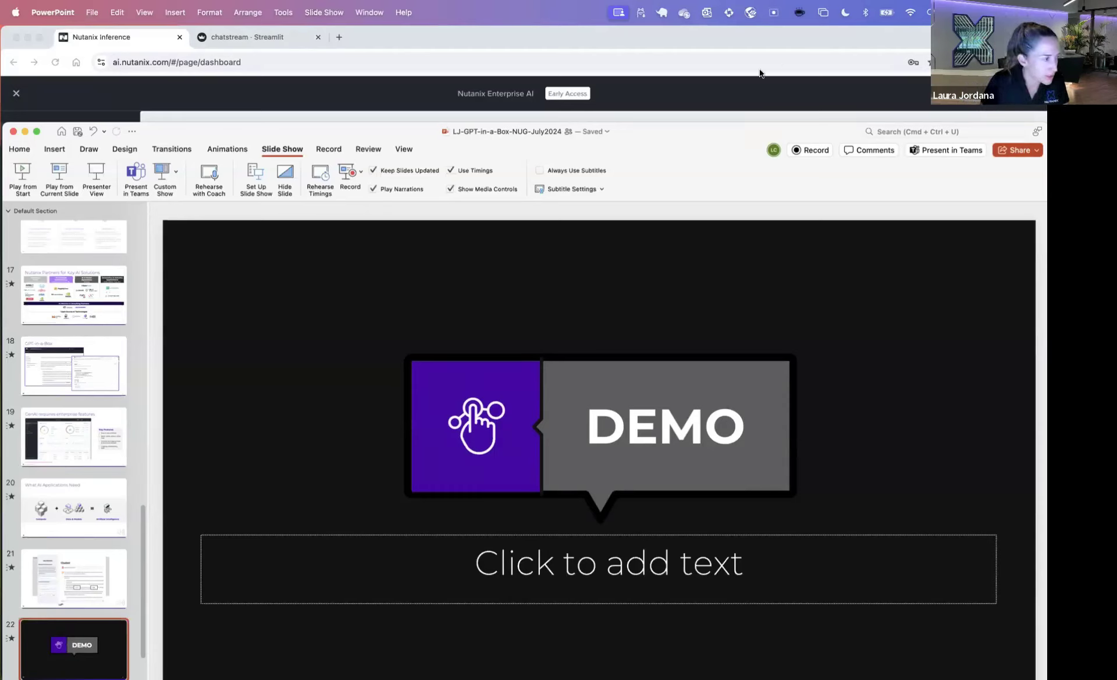
Step: Switch from the PowerPoint DEMO slide to the Nutanix Enterprise AI dashboard in Chrome
{"action": "left_click", "coordinate": [756, 34]}
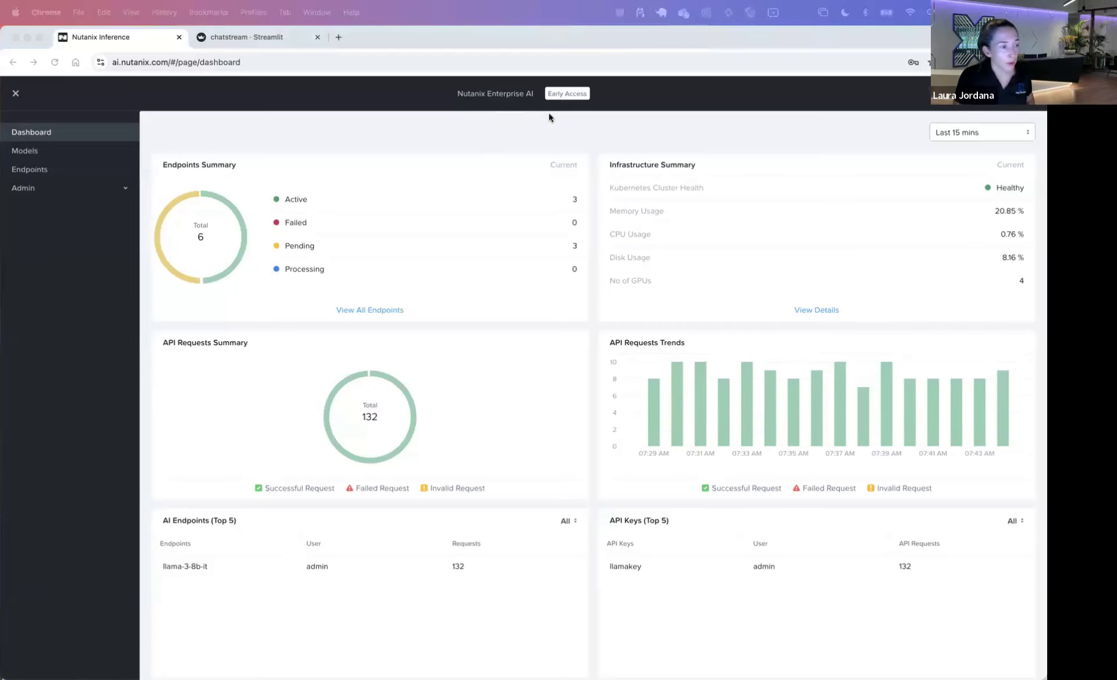
{"action": "left_click", "coordinate": [981, 119]}
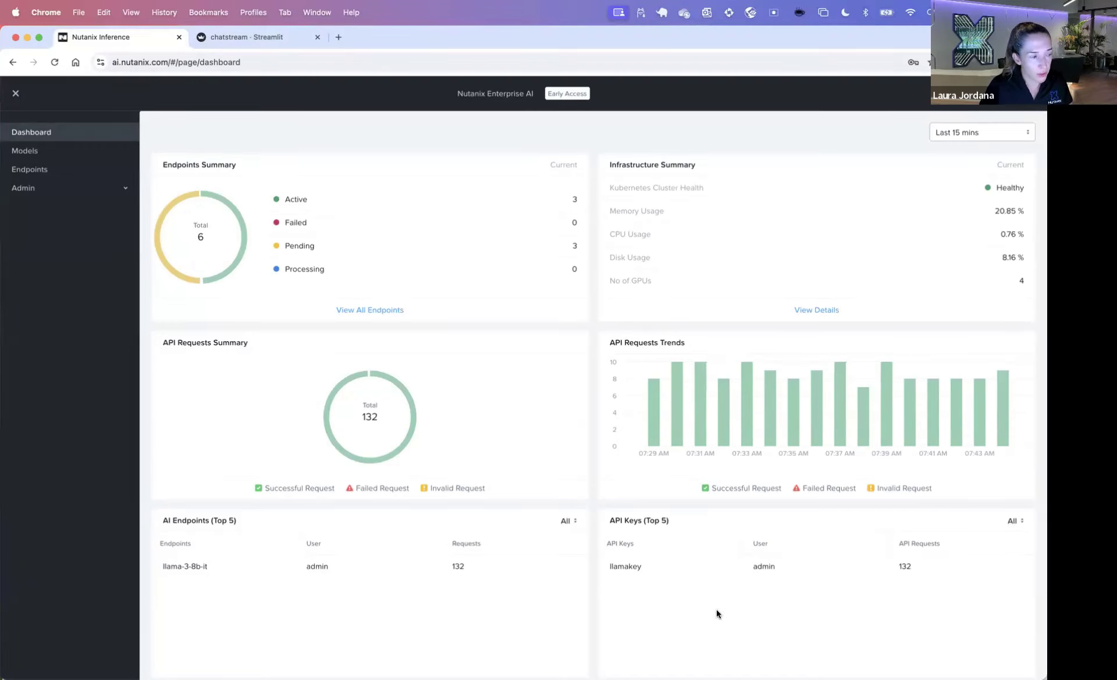
Step: Inspect infrastructure usage charts for the two GPU worker nodes in the cluster
{"action": "left_click", "coordinate": [815, 310]}
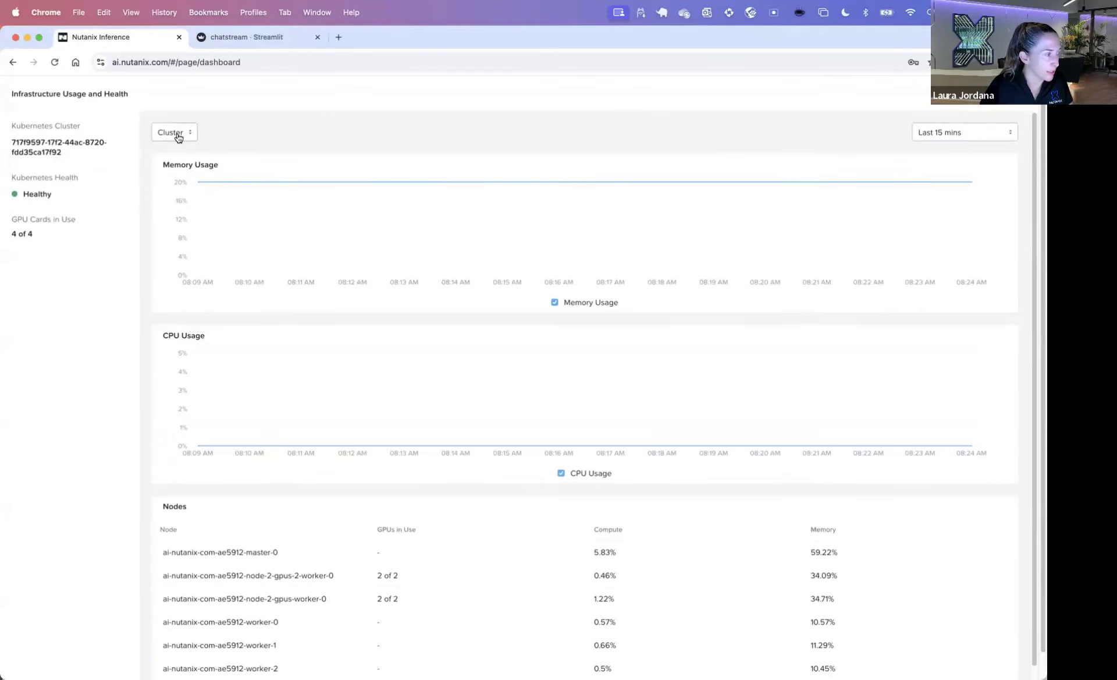
{"action": "scroll", "coordinate": [420, 545], "scroll_direction": "down", "scroll_amount": 1}
{"action": "scroll", "coordinate": [420, 548], "scroll_direction": "up", "scroll_amount": 1}
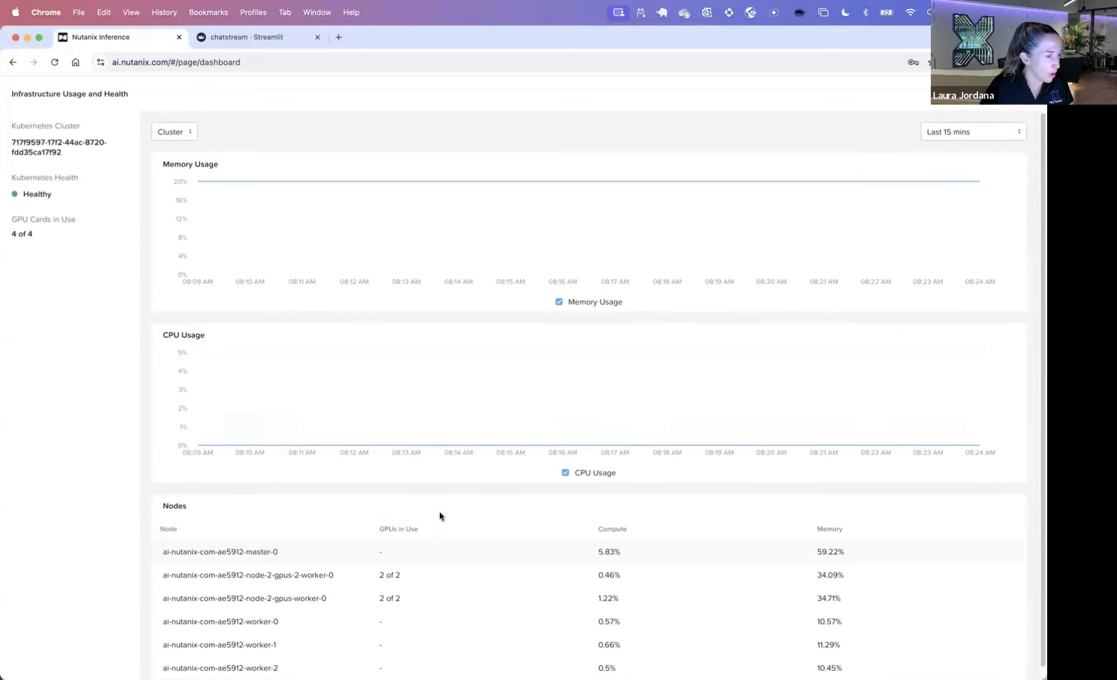
{"action": "left_click", "coordinate": [171, 133]}
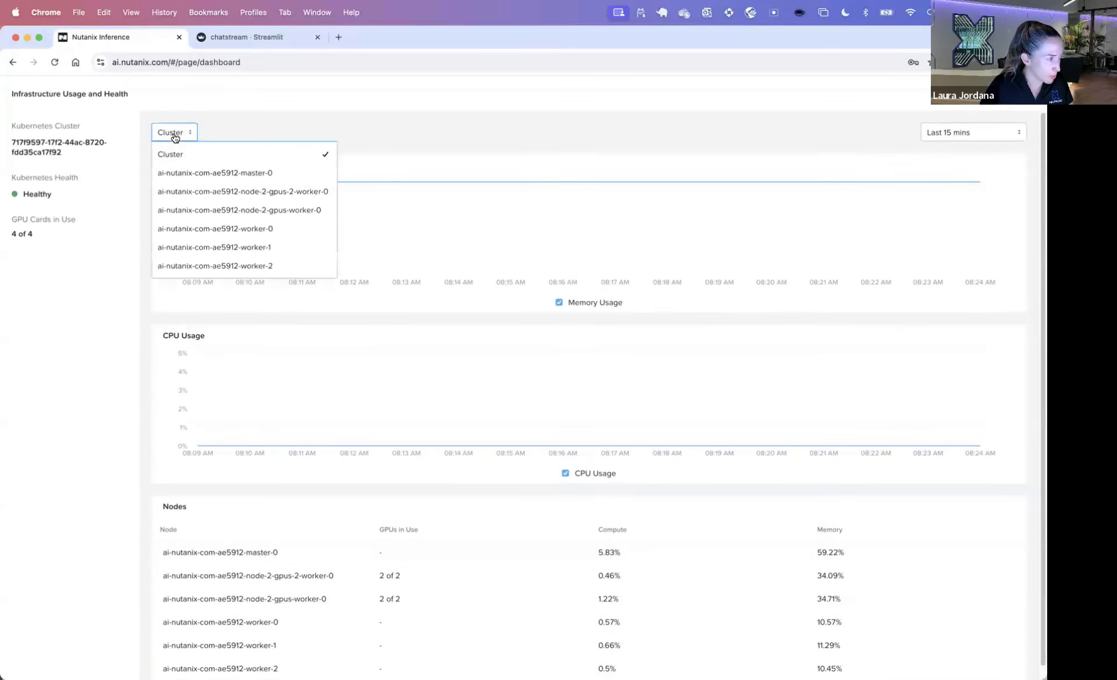
{"action": "left_click", "coordinate": [240, 192]}
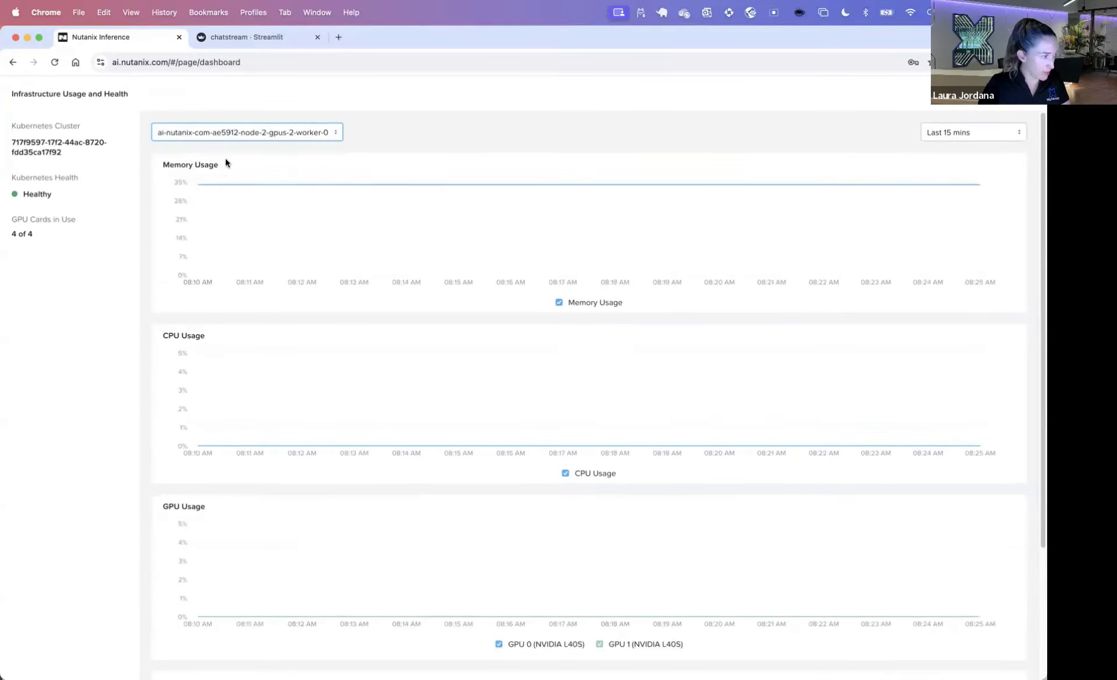
{"action": "left_click", "coordinate": [250, 133]}
{"action": "left_click", "coordinate": [298, 210]}
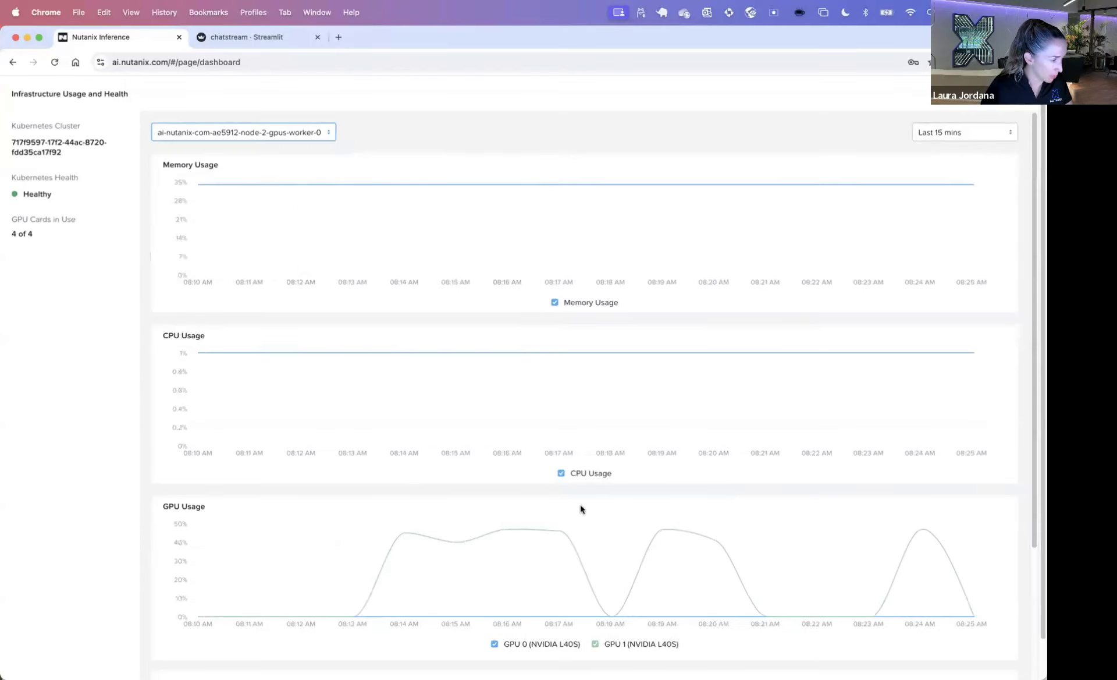
Step: Close the infrastructure details and open the Models list of nine imported models
{"action": "mouse_move", "coordinate": [749, 562]}
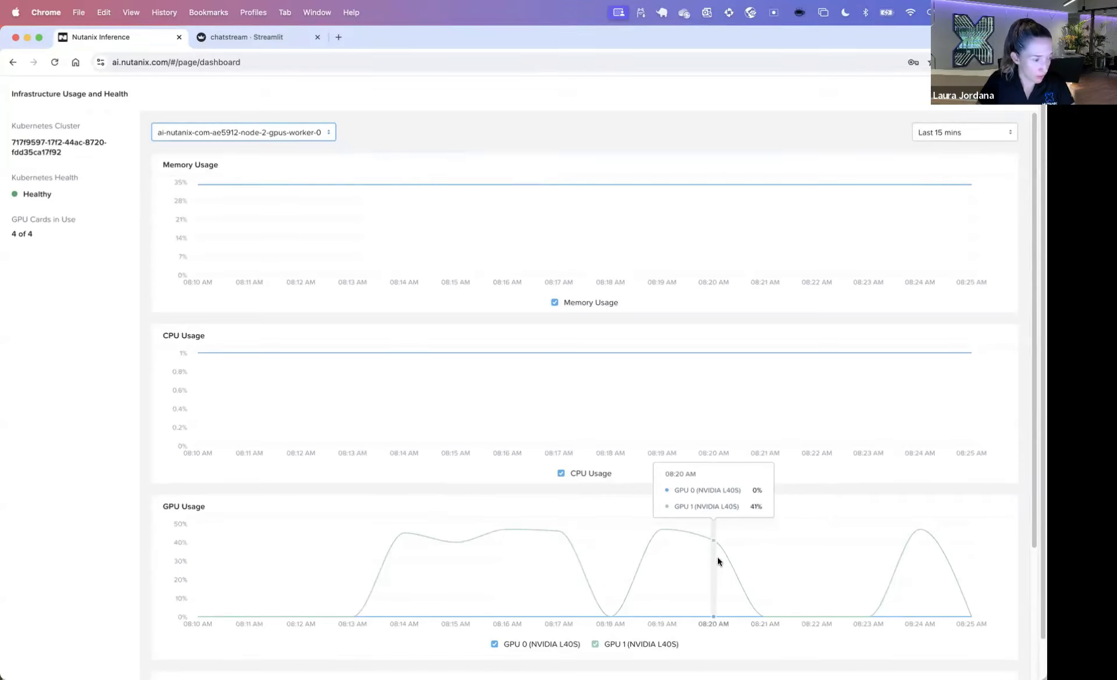
{"action": "mouse_move", "coordinate": [285, 185]}
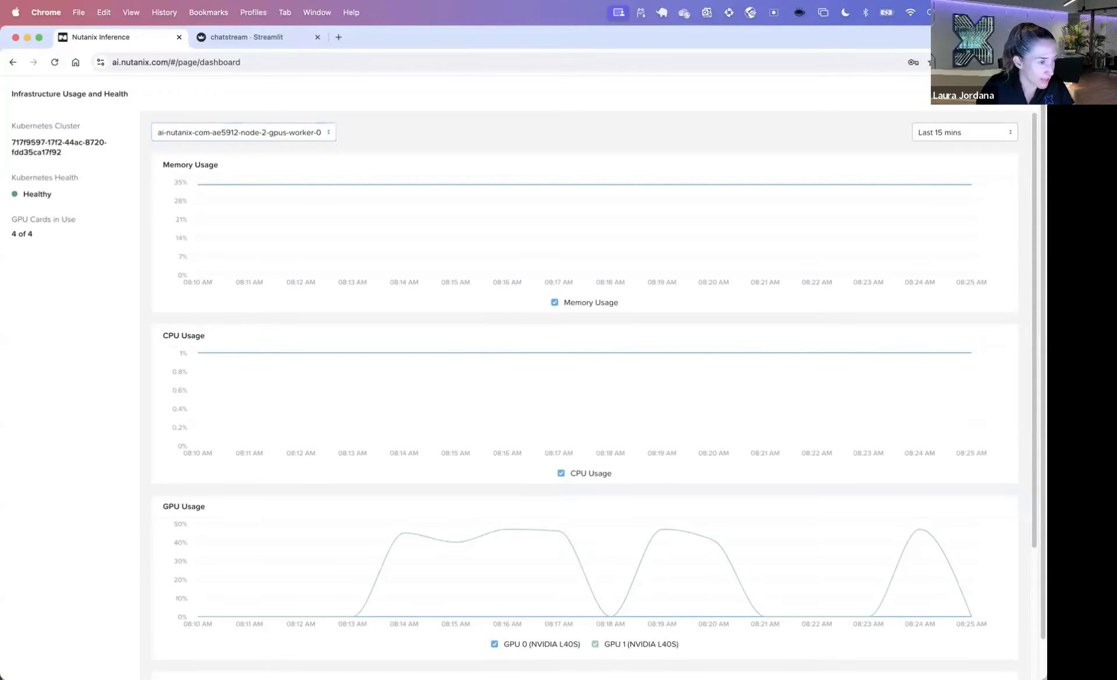
{"action": "left_click", "coordinate": [1027, 94]}
{"action": "left_click", "coordinate": [52, 162]}
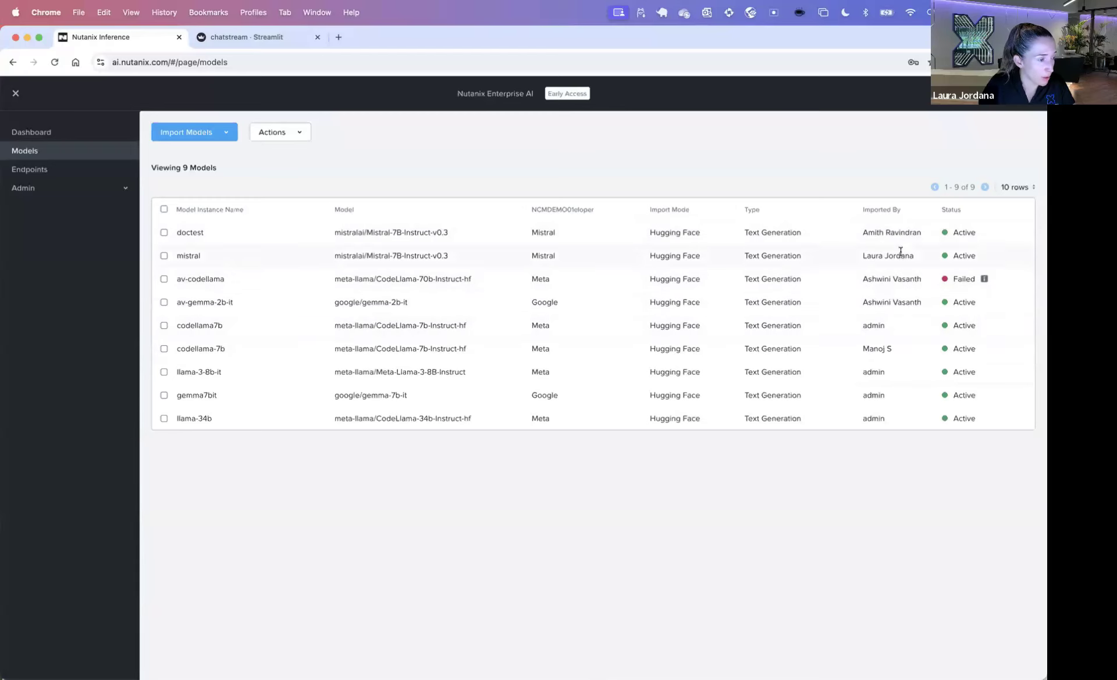
Step: Check the joltiest endpoint's sample curl request from the Endpoints list
{"action": "left_click", "coordinate": [32, 170]}
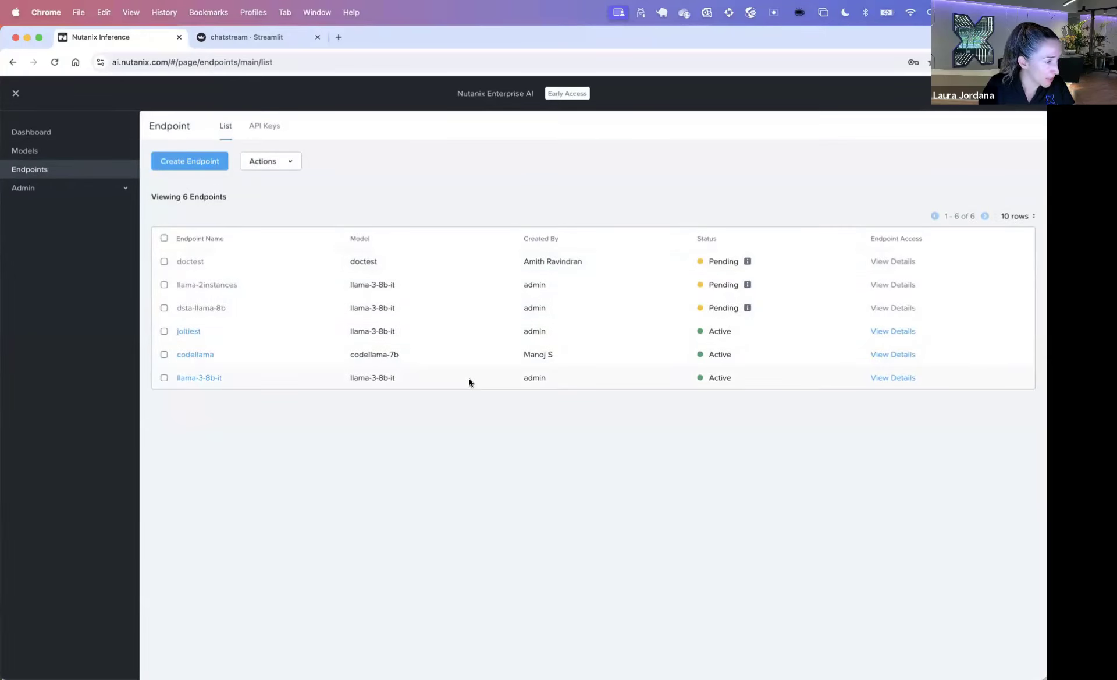
{"action": "left_click", "coordinate": [885, 333]}
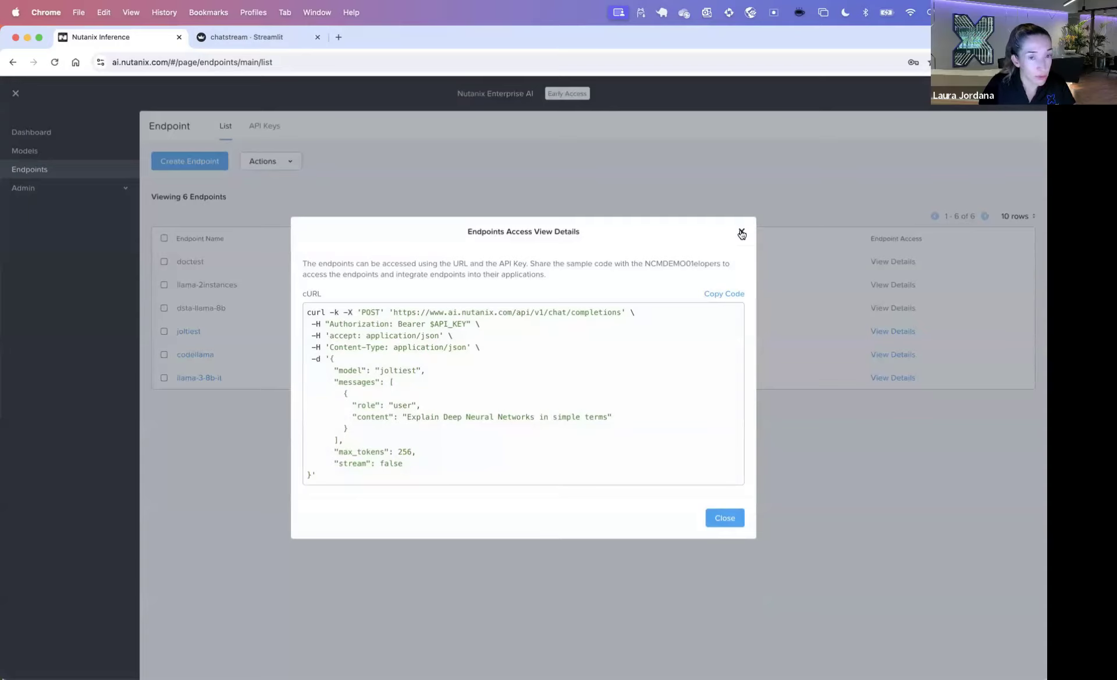
{"action": "left_click", "coordinate": [741, 232]}
{"action": "left_click", "coordinate": [64, 195]}
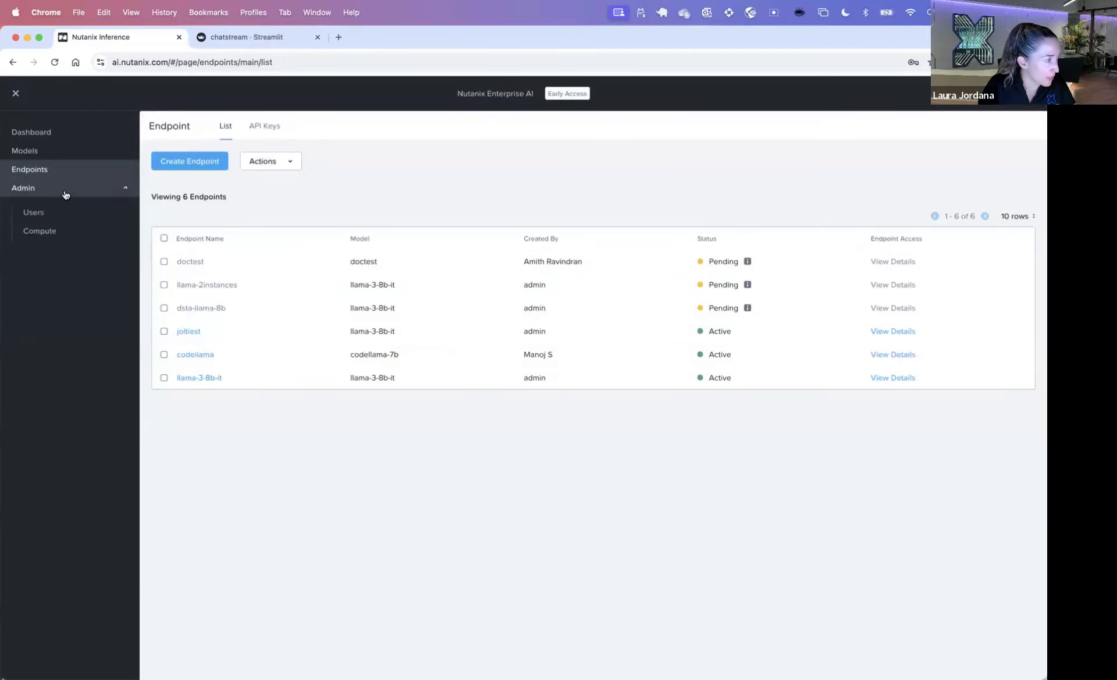
Step: Open the Users list and look over the Actions menu for the first user
{"action": "left_click", "coordinate": [33, 213]}
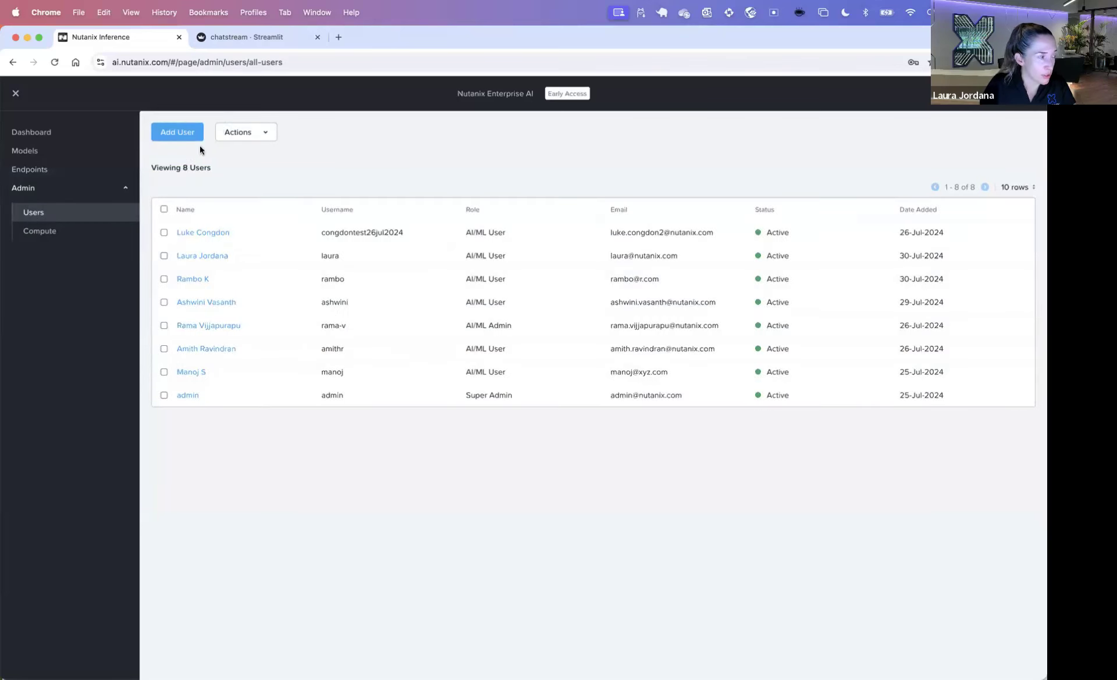
{"action": "left_click", "coordinate": [259, 133]}
{"action": "left_click", "coordinate": [211, 153]}
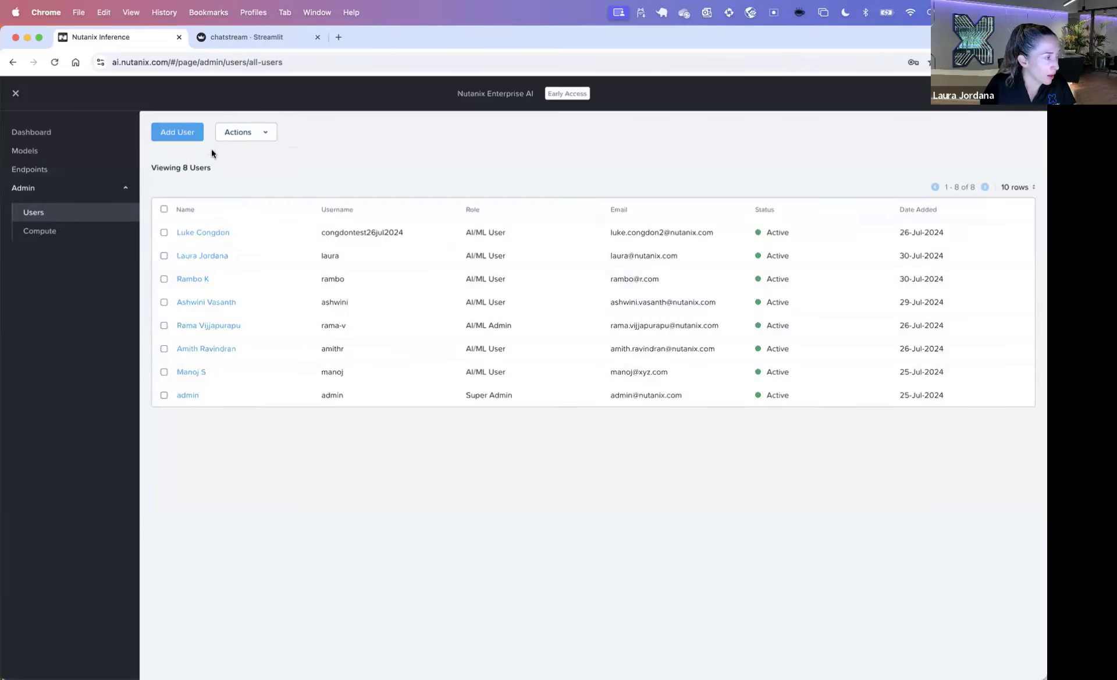
{"action": "left_click", "coordinate": [163, 233]}
{"action": "left_click", "coordinate": [242, 133]}
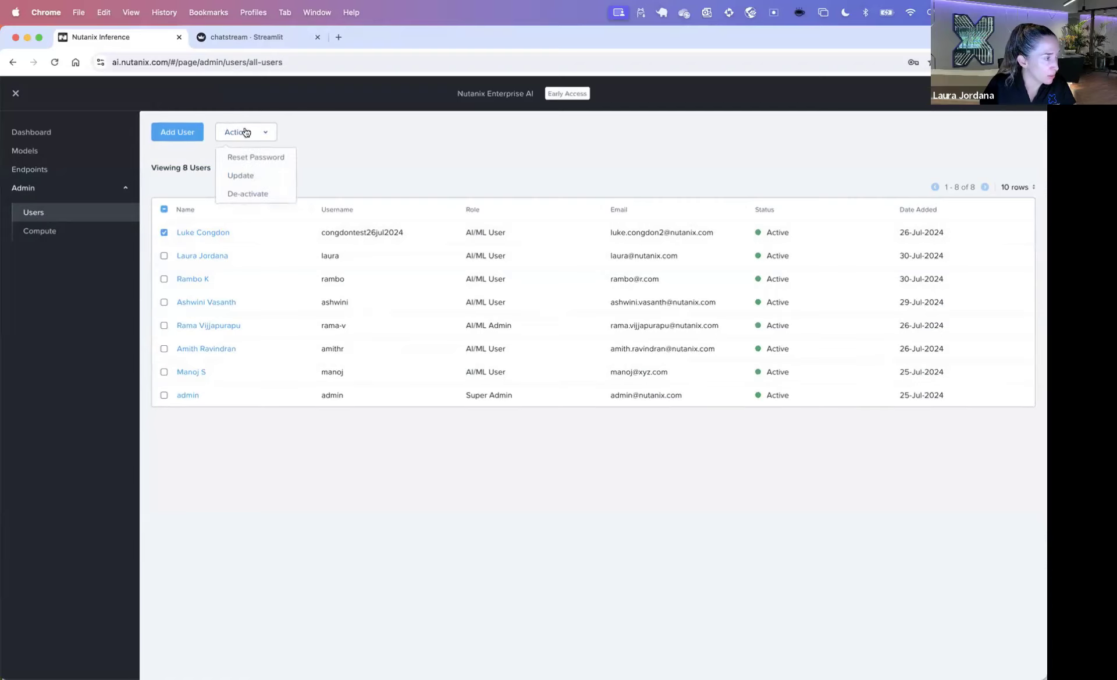
{"action": "left_click", "coordinate": [164, 233]}
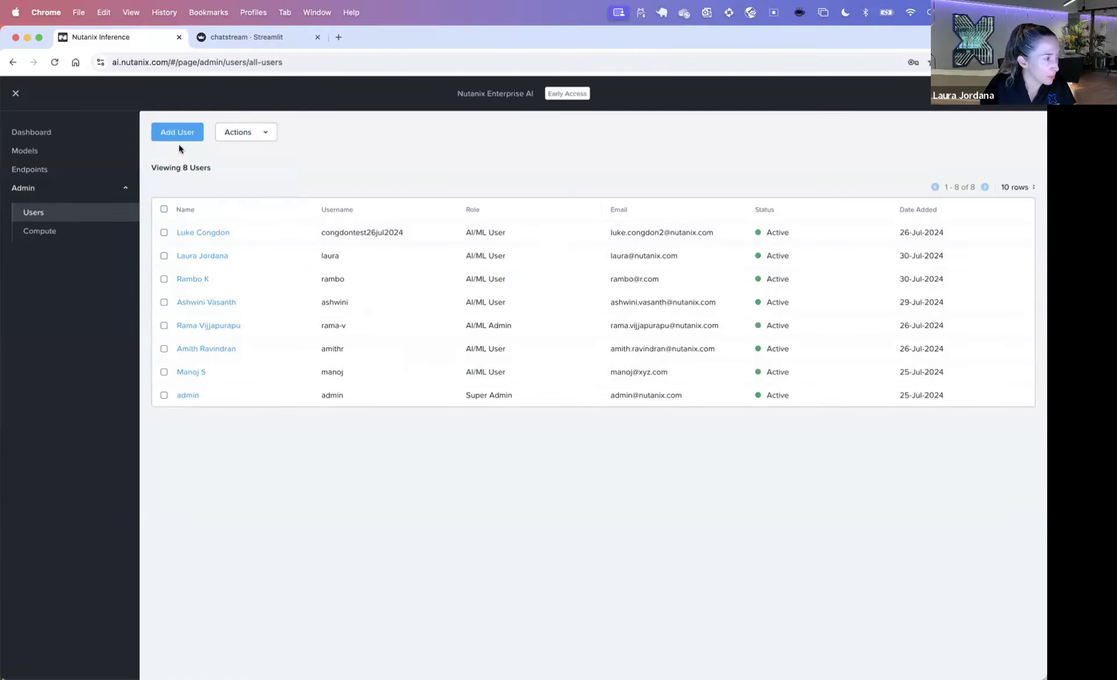
Step: Review the Add User role options, cancel, check Compute resources, and return to Users
{"action": "left_click", "coordinate": [184, 130]}
{"action": "left_click", "coordinate": [532, 291]}
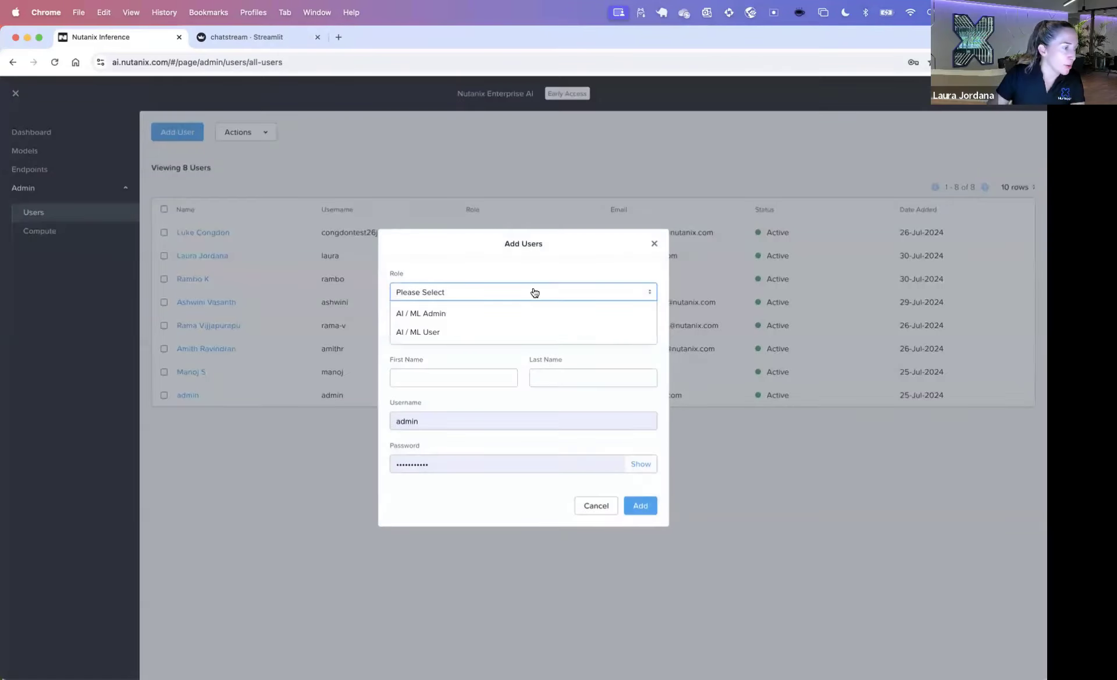
{"action": "left_click", "coordinate": [660, 488]}
{"action": "left_click", "coordinate": [596, 505]}
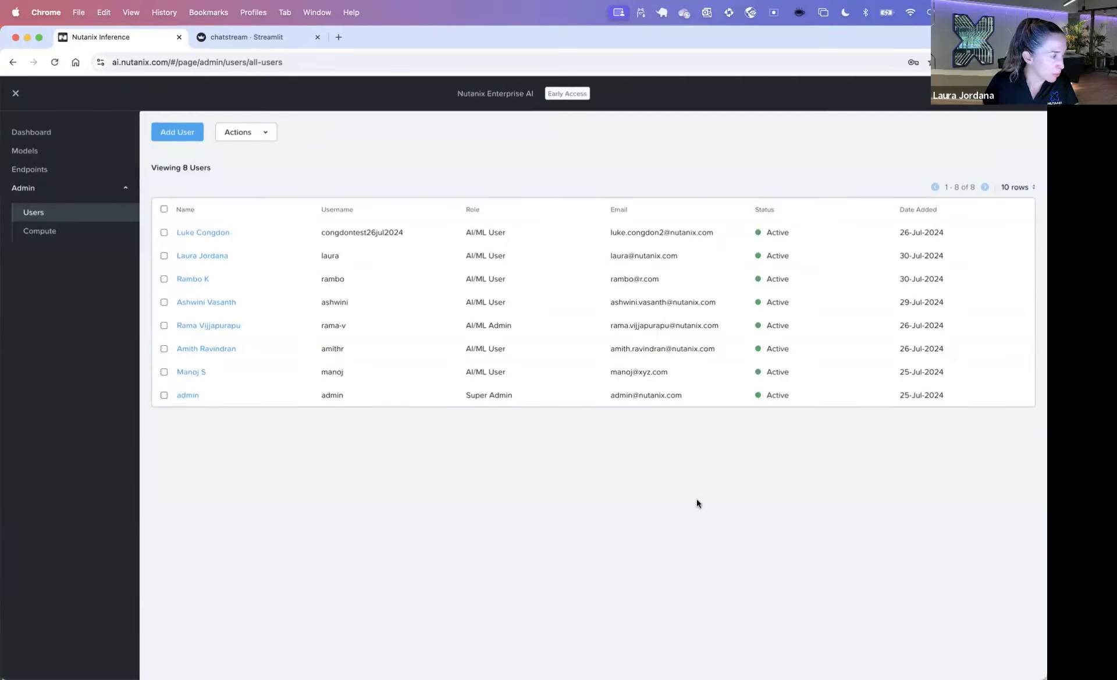
{"action": "left_click", "coordinate": [45, 237]}
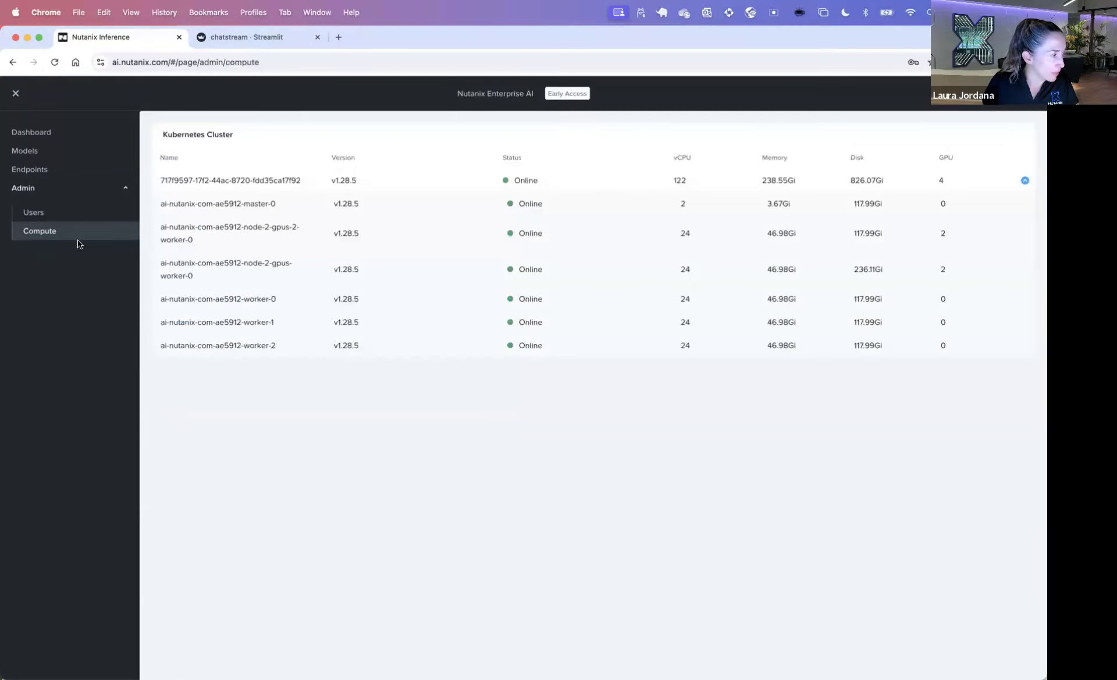
{"action": "left_click", "coordinate": [37, 215]}
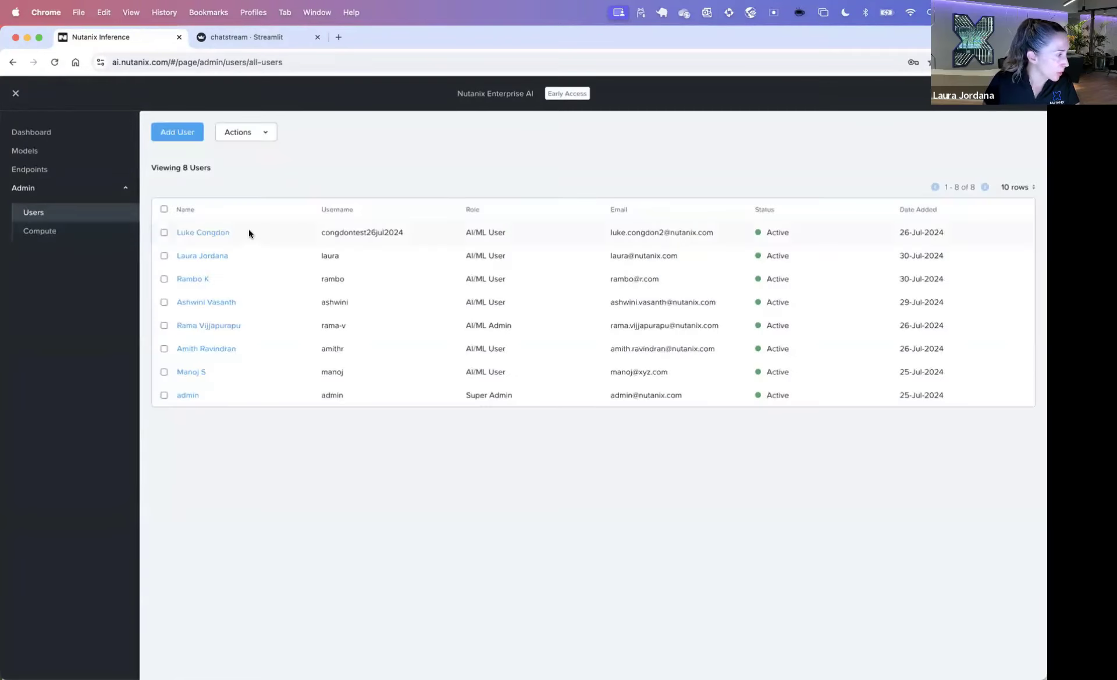
{"action": "left_click", "coordinate": [1019, 94]}
Step: Log out of the admin account and log in with another user's username and password
{"action": "left_click", "coordinate": [995, 130]}
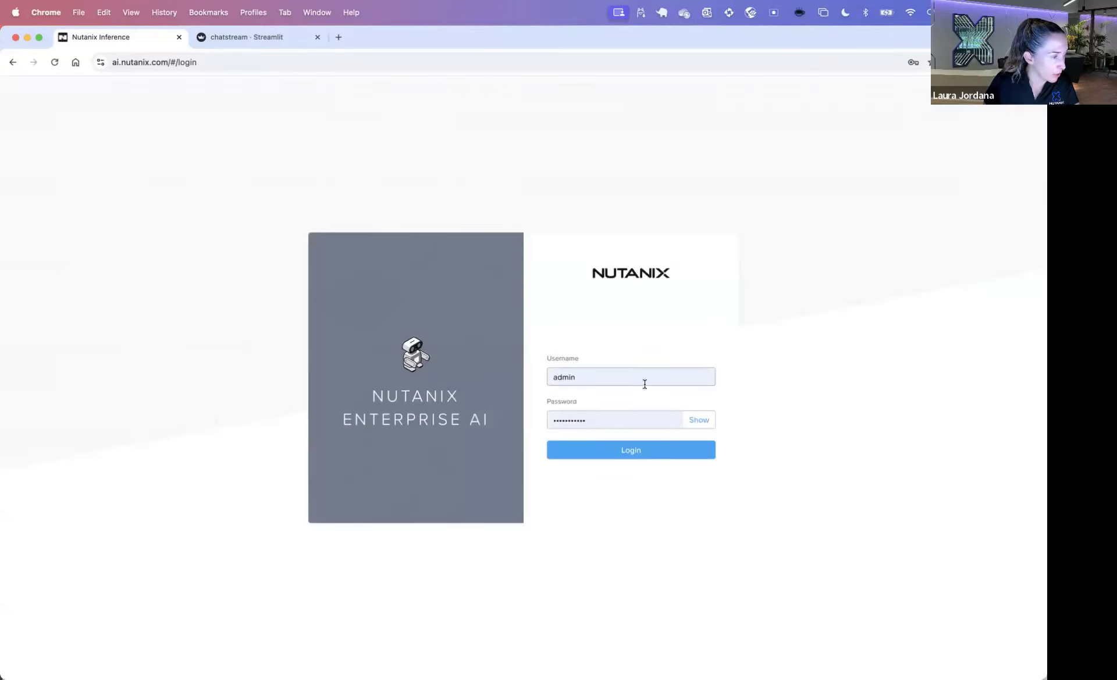
{"action": "key", "text": "Down"}
{"action": "key", "text": "Down"}
{"action": "key", "text": "Return"}
{"action": "triple_click", "coordinate": [632, 371]}
{"action": "type", "text": "laura"}
{"action": "key", "text": "Tab"}
{"action": "key", "text": "BackSpace"}
{"action": "type", "text": "********"}
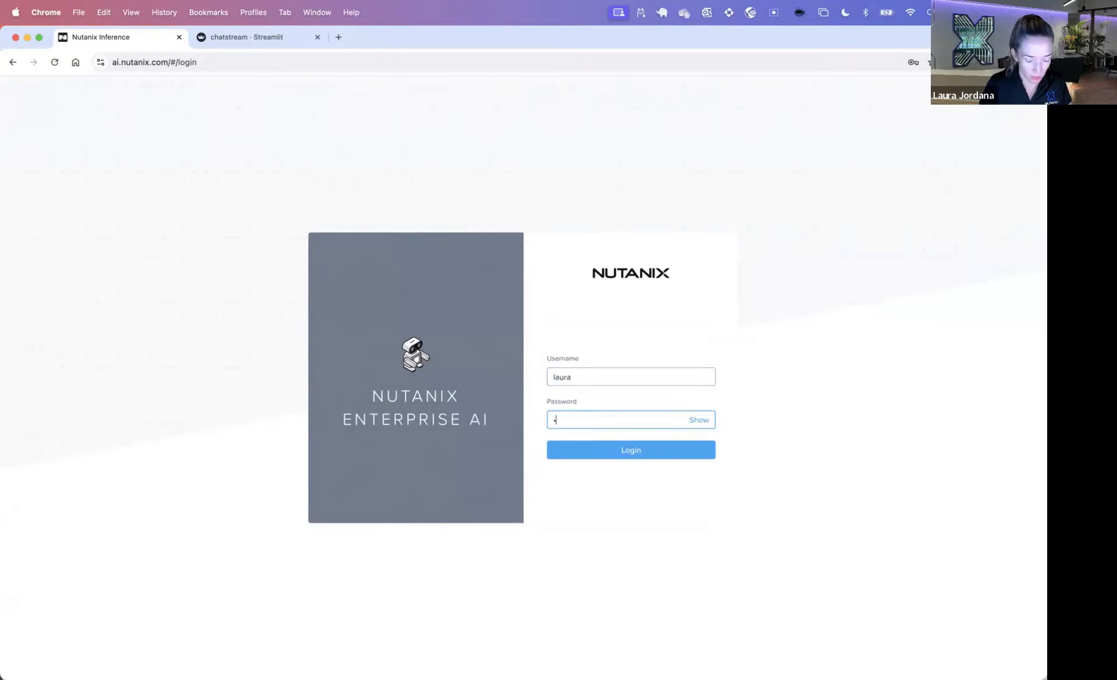
{"action": "left_click", "coordinate": [632, 451]}
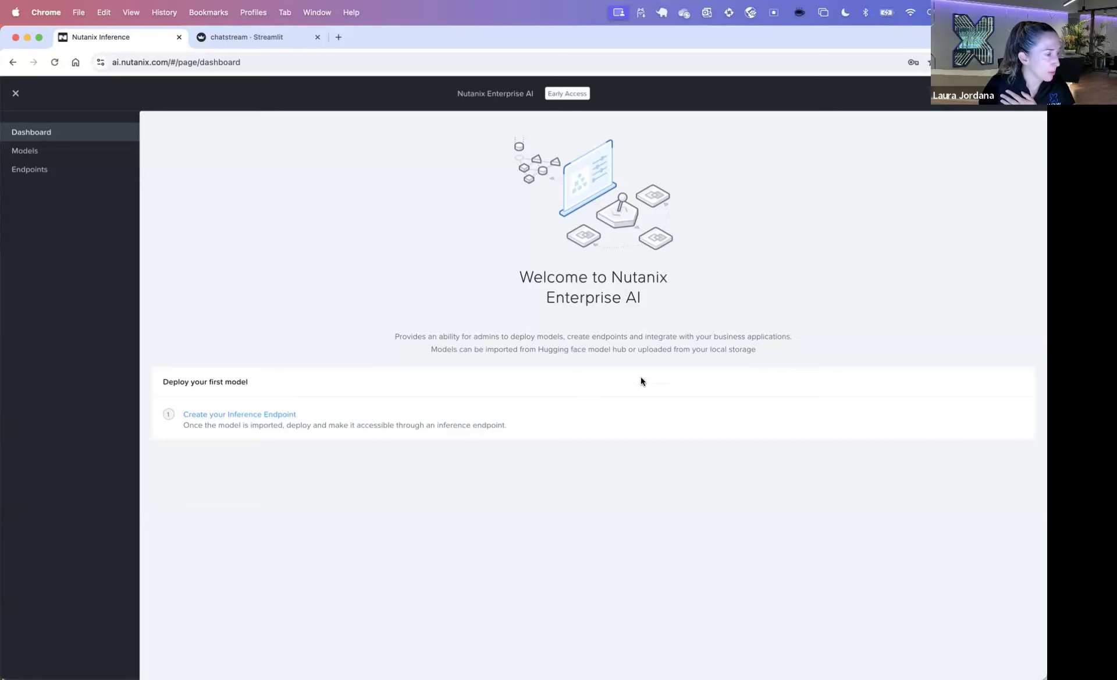
{"action": "left_click", "coordinate": [34, 151]}
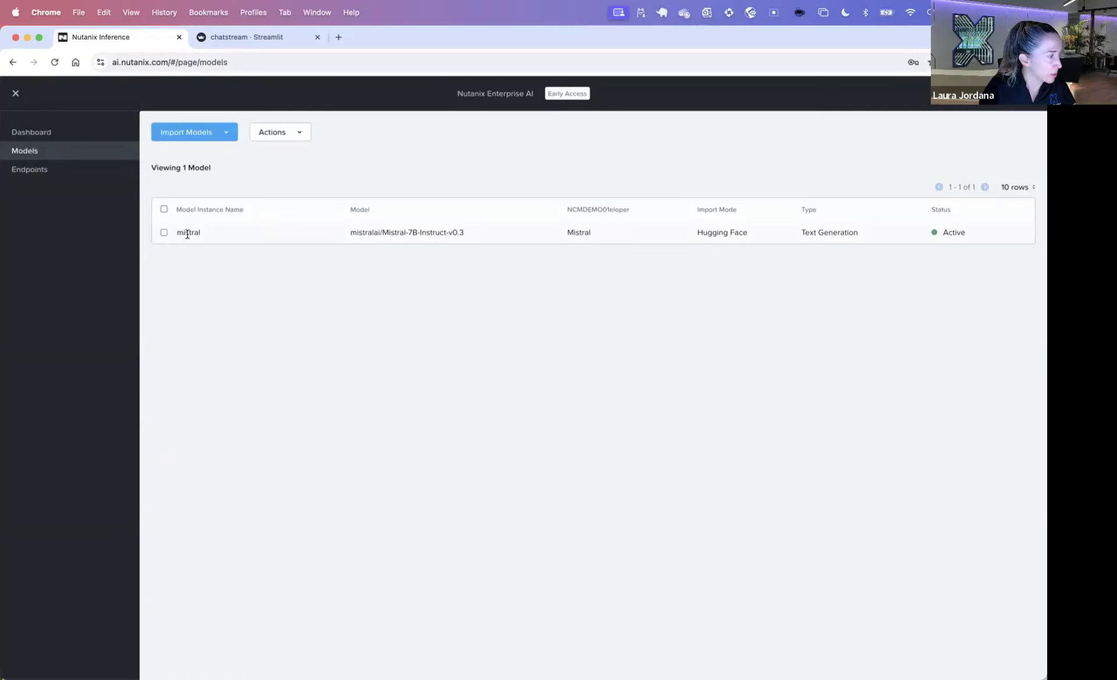
{"action": "left_click", "coordinate": [198, 132]}
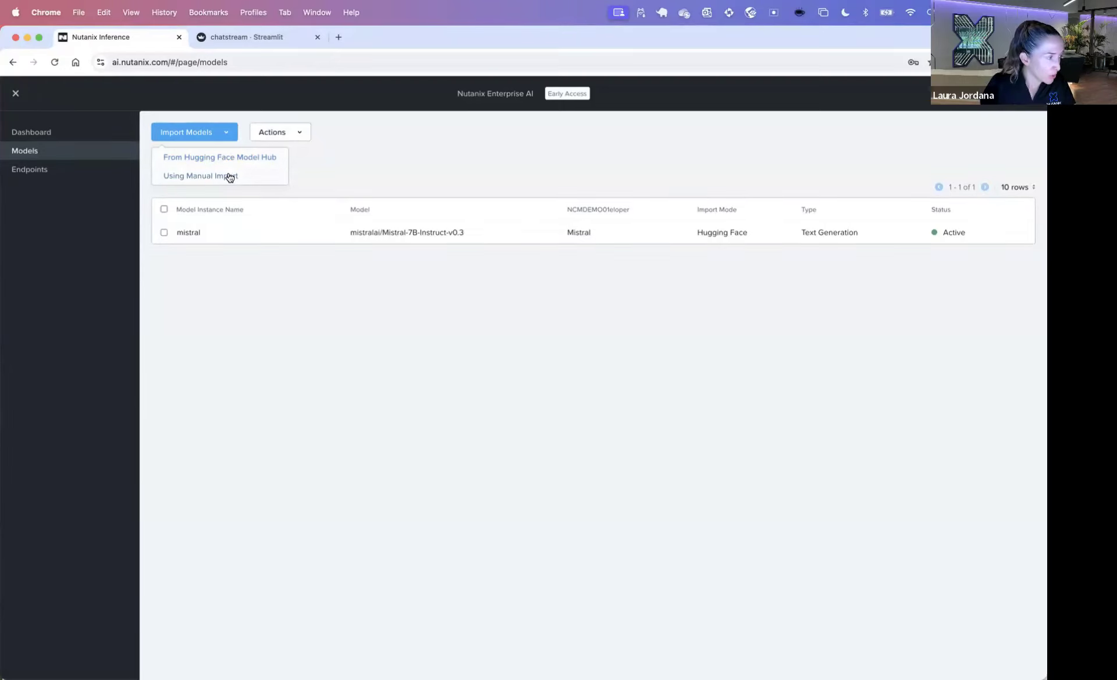
{"action": "left_click", "coordinate": [231, 176]}
{"action": "left_click", "coordinate": [446, 401]}
{"action": "left_click", "coordinate": [375, 419]}
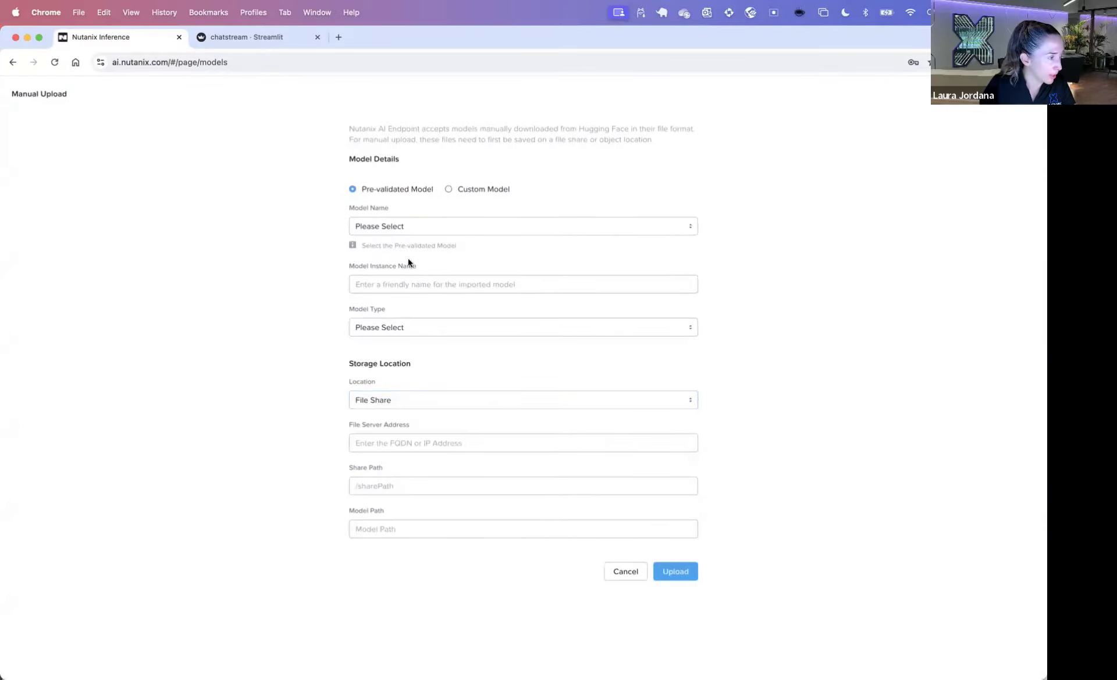
{"action": "left_click", "coordinate": [623, 570]}
{"action": "left_click", "coordinate": [219, 137]}
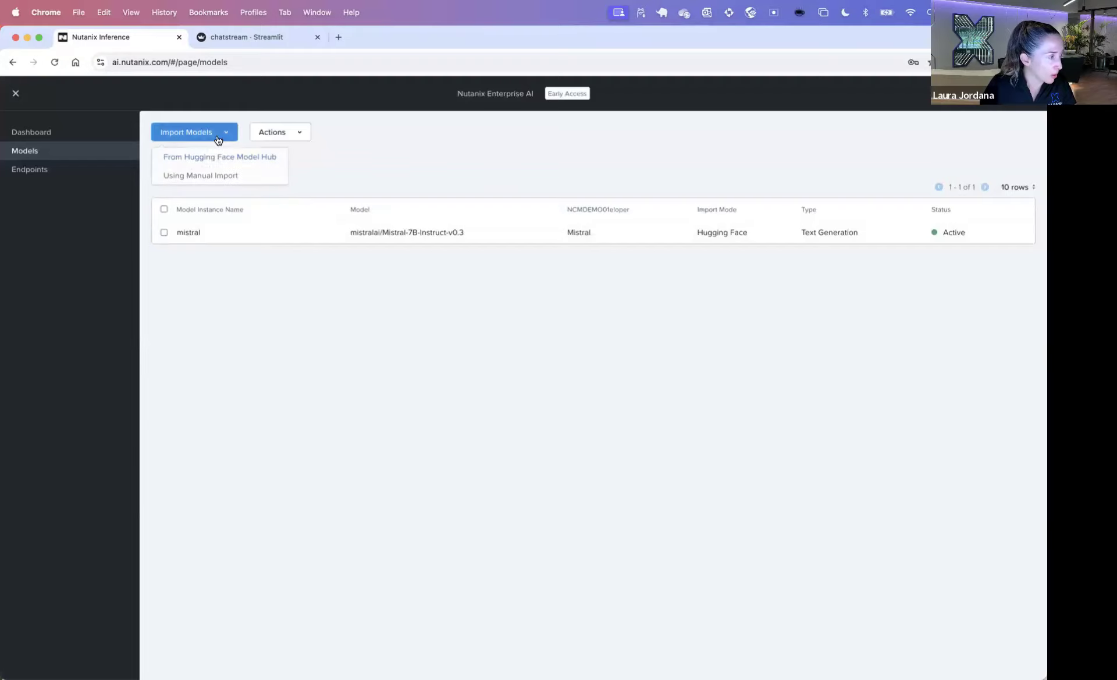
{"action": "left_click", "coordinate": [214, 157]}
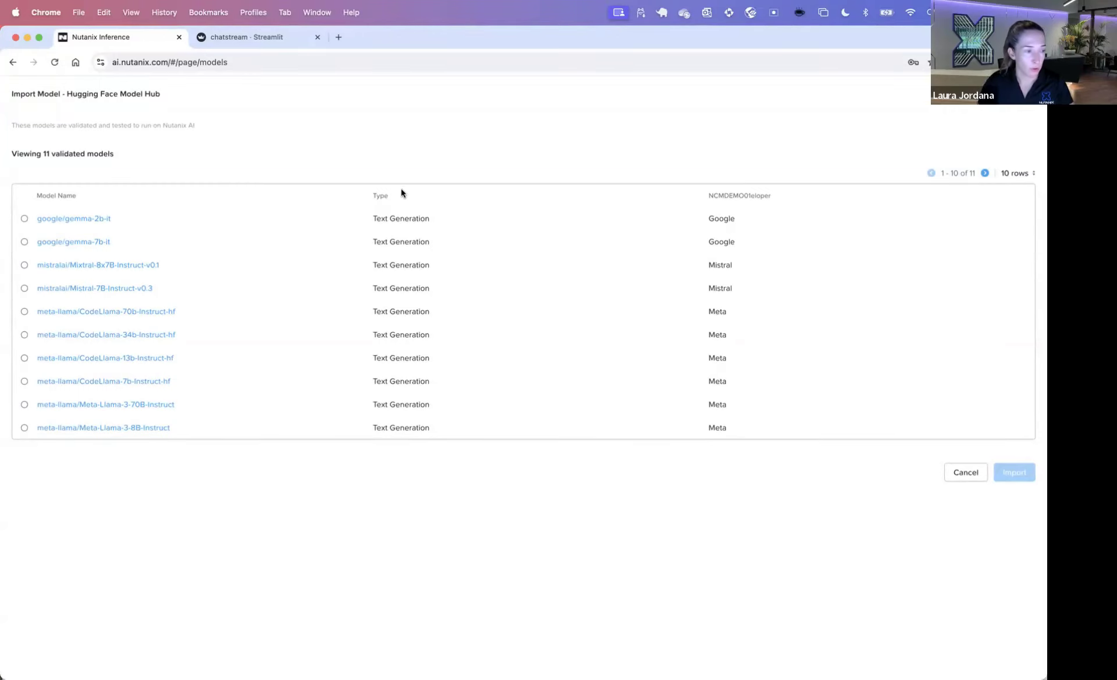
{"action": "left_click", "coordinate": [965, 473]}
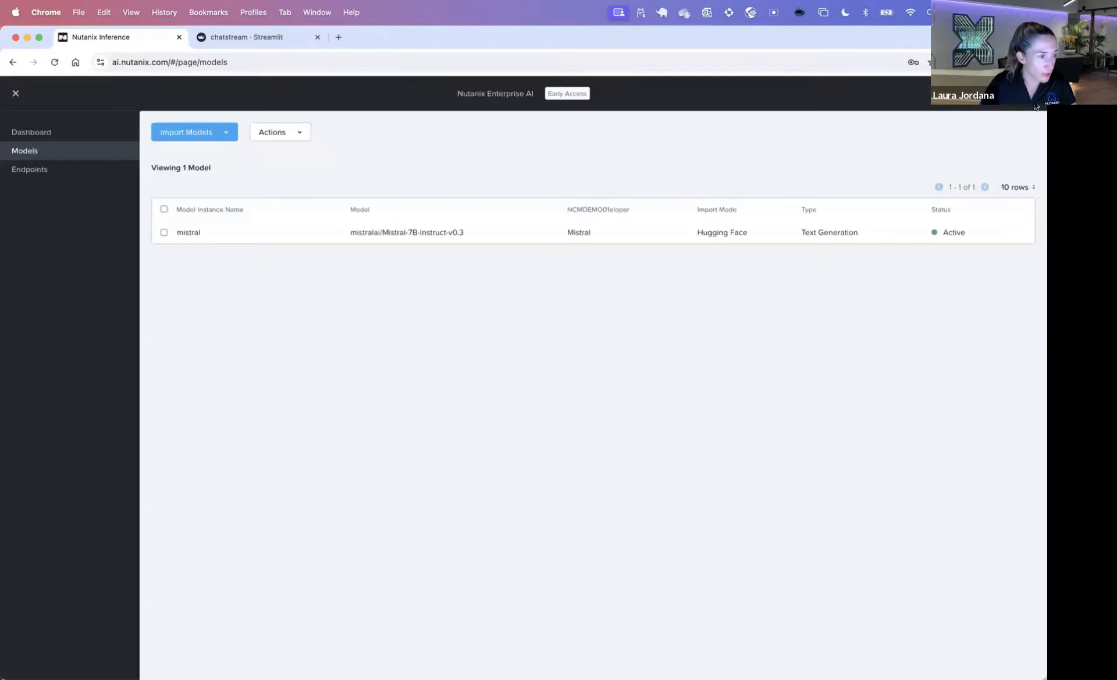
Step: Look at the Hugging Face token settings and close them unchanged
{"action": "left_click", "coordinate": [1021, 94]}
{"action": "left_click", "coordinate": [969, 110]}
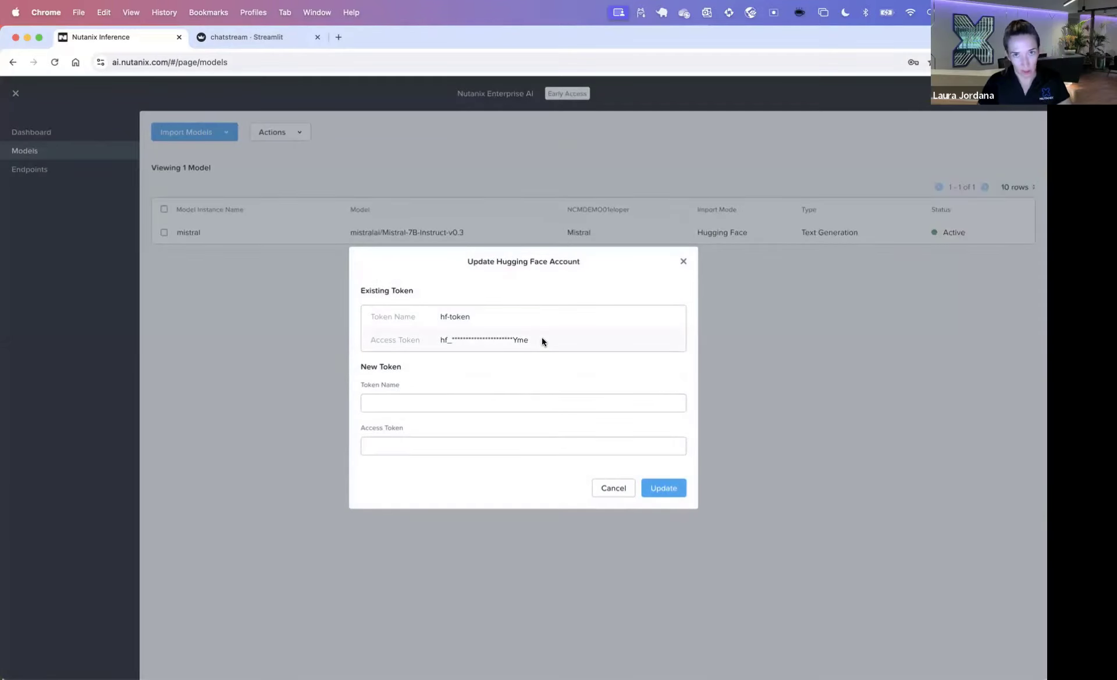
{"action": "left_click", "coordinate": [614, 488]}
Step: Import meta-llama/Meta-Llama-3-8B-Instruct from Hugging Face as llama3-hf, then go to Endpoints
{"action": "left_click", "coordinate": [199, 138]}
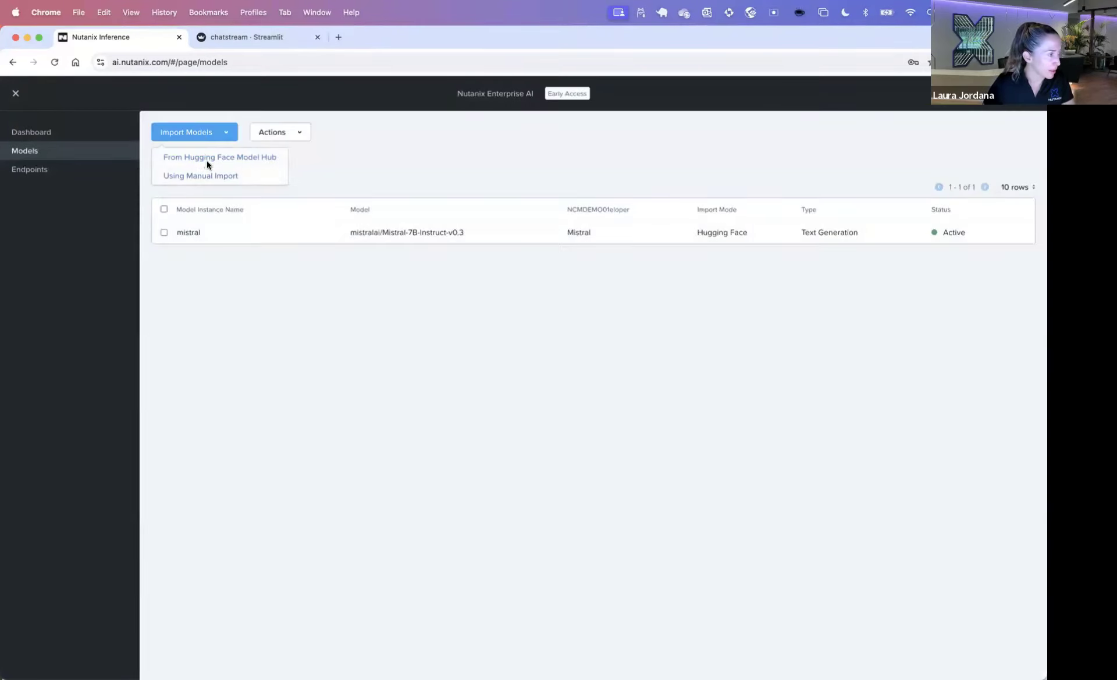
{"action": "left_click", "coordinate": [207, 158]}
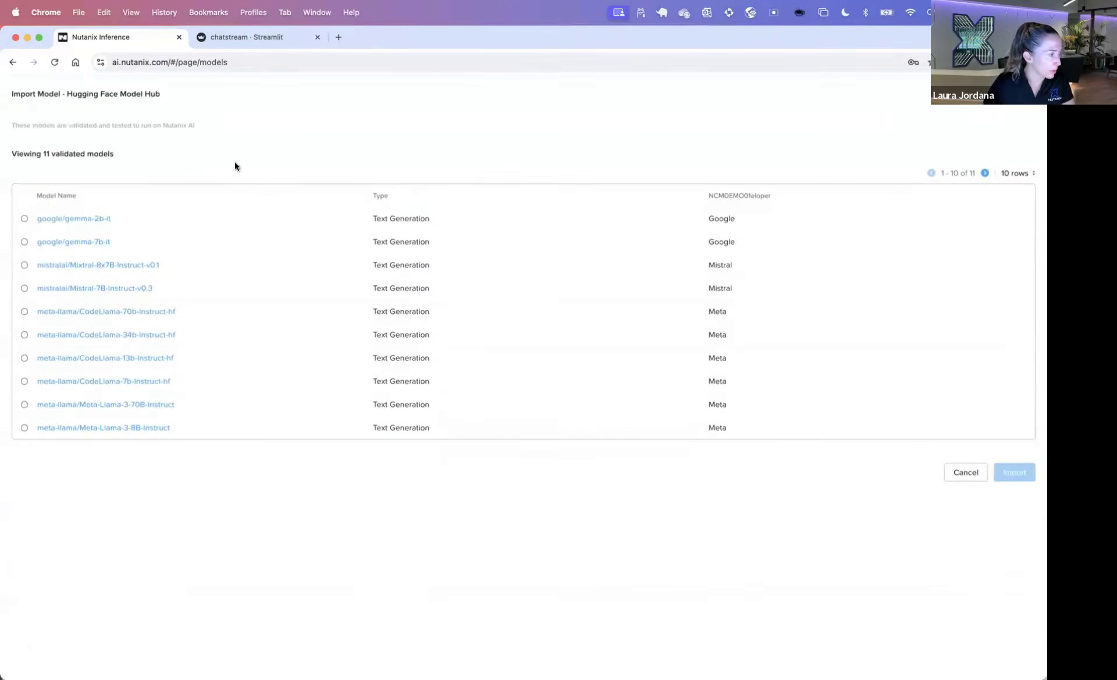
{"action": "left_click", "coordinate": [24, 427]}
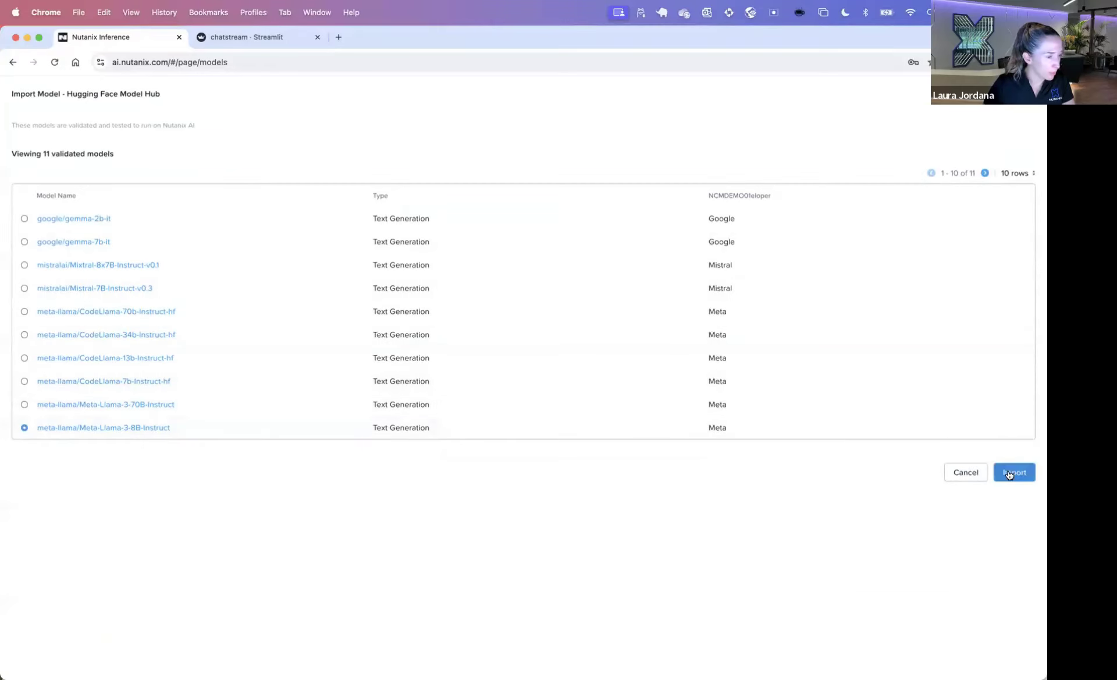
{"action": "left_click", "coordinate": [1008, 471]}
{"action": "left_click", "coordinate": [472, 416]}
{"action": "type", "text": "llama3-"}
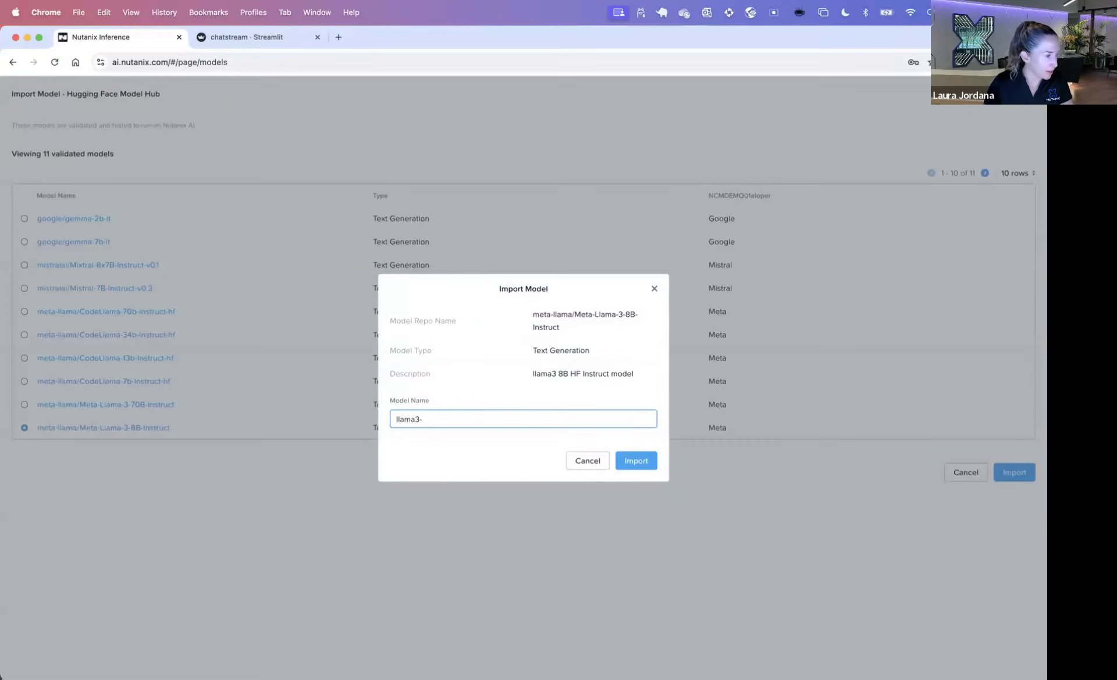
{"action": "type", "text": "hf"}
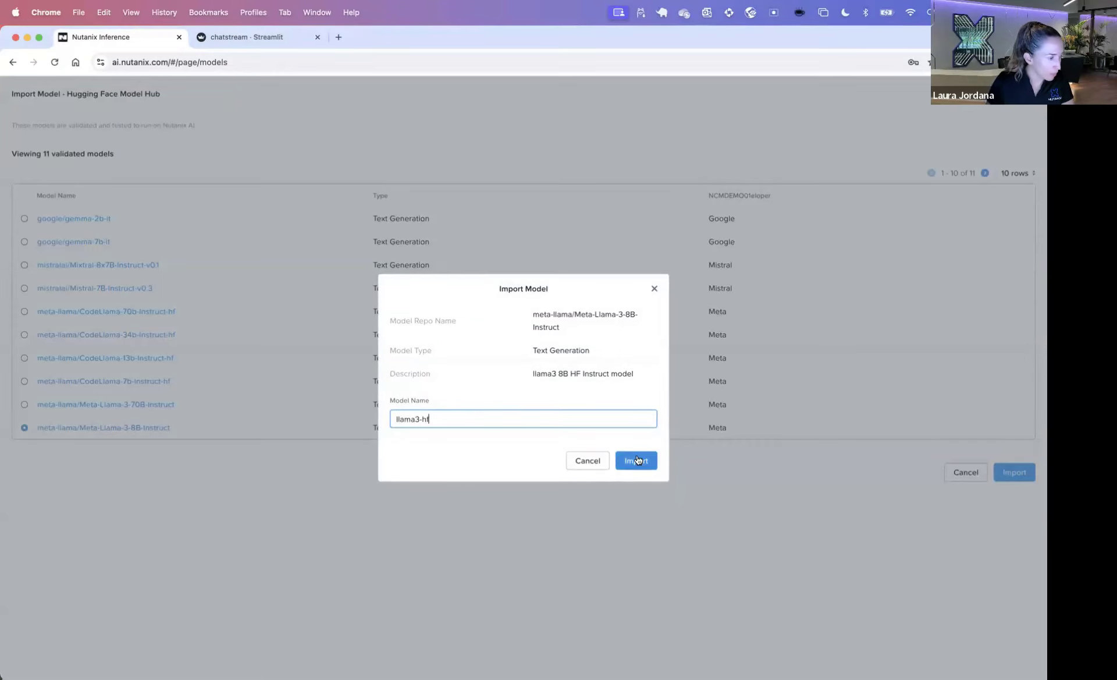
{"action": "left_click", "coordinate": [640, 460]}
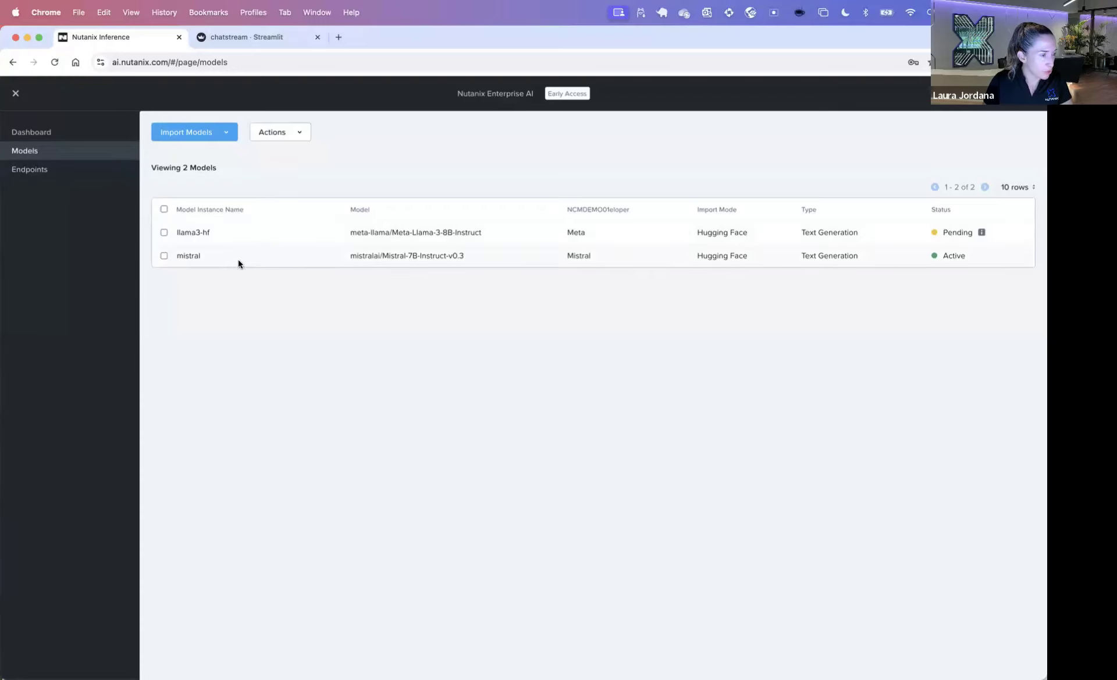
{"action": "left_click", "coordinate": [40, 178]}
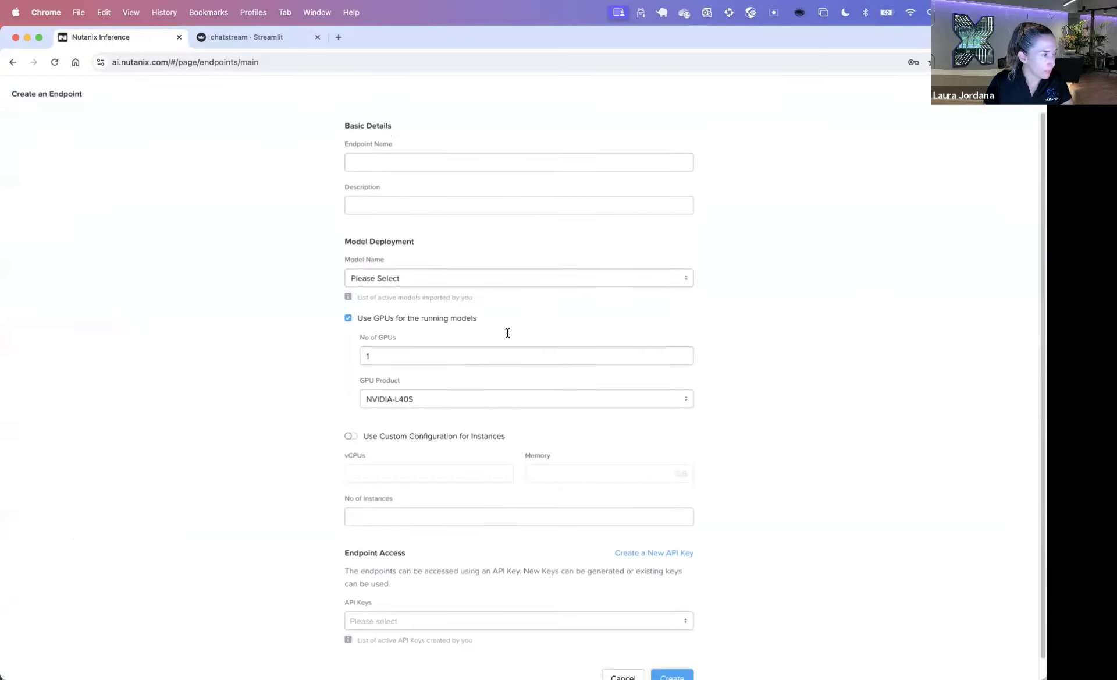
Step: Name the endpoint mistral-endpoint, serving the mistral model on NVIDIA-L40S with 1 instance
{"action": "left_click", "coordinate": [365, 159]}
{"action": "type", "text": "mistral-endpoint"}
{"action": "left_click", "coordinate": [377, 278]}
{"action": "left_click", "coordinate": [381, 300]}
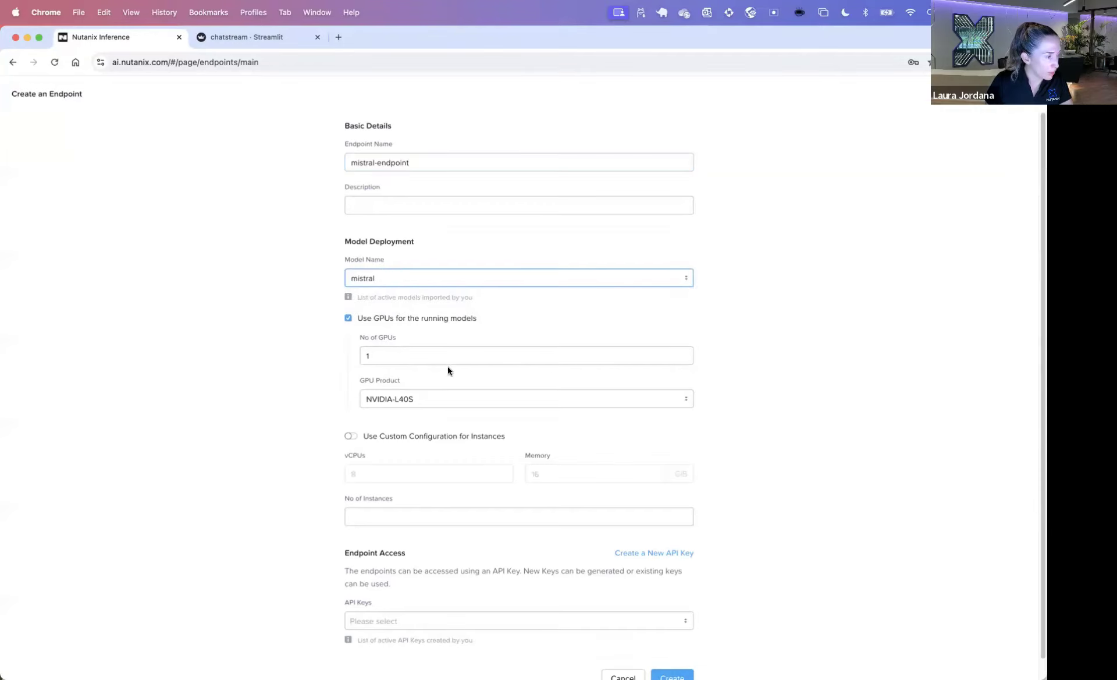
{"action": "left_click", "coordinate": [427, 401]}
{"action": "left_click", "coordinate": [459, 410]}
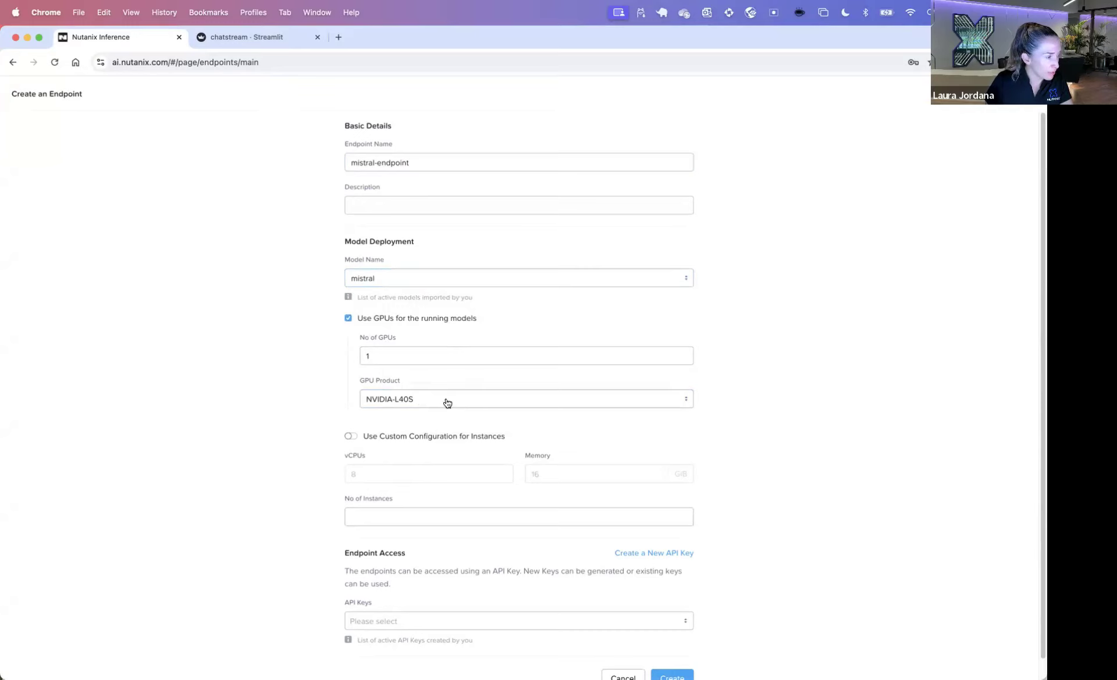
{"action": "scroll", "coordinate": [441, 420], "scroll_direction": "down", "scroll_amount": 1}
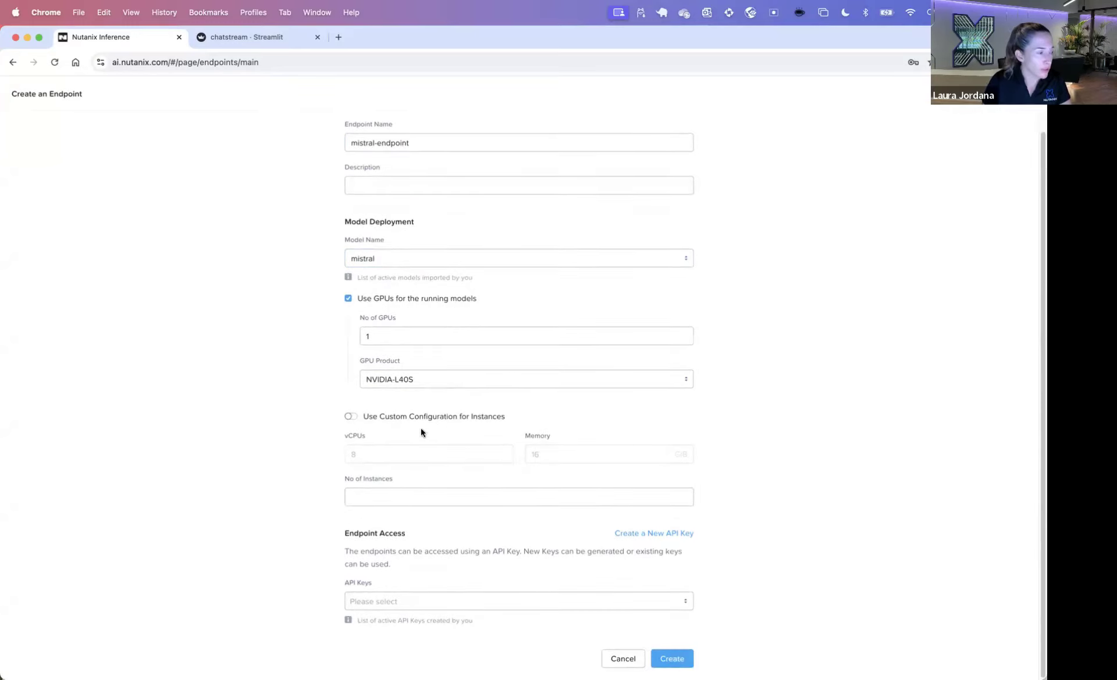
{"action": "left_click", "coordinate": [351, 416]}
{"action": "left_click", "coordinate": [350, 417]}
{"action": "left_click", "coordinate": [411, 497]}
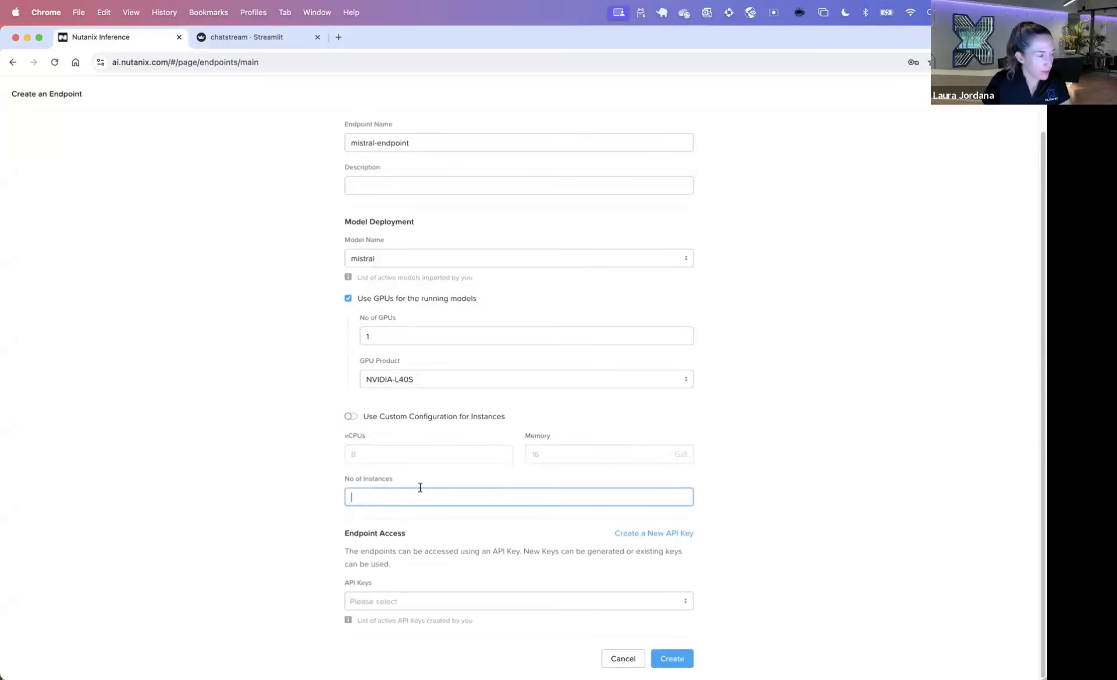
{"action": "left_click", "coordinate": [672, 598]}
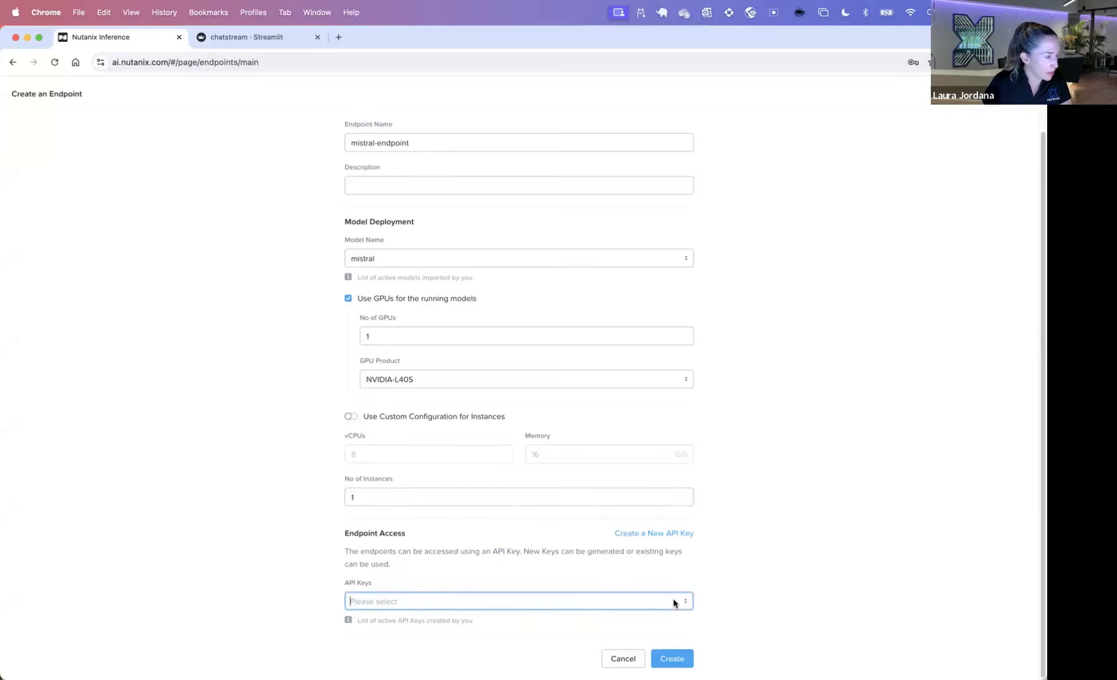
Step: Generate and copy a new API key mistral-key, then create the endpoint
{"action": "left_click", "coordinate": [662, 533]}
{"action": "left_click", "coordinate": [523, 378]}
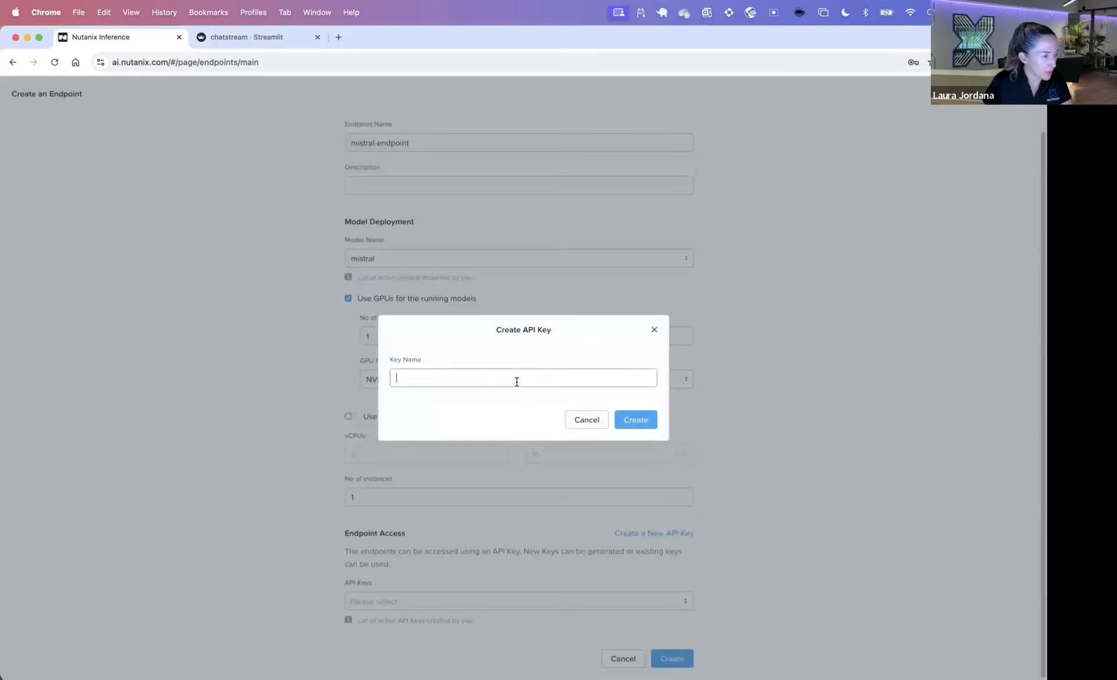
{"action": "type", "text": "mistral-key"}
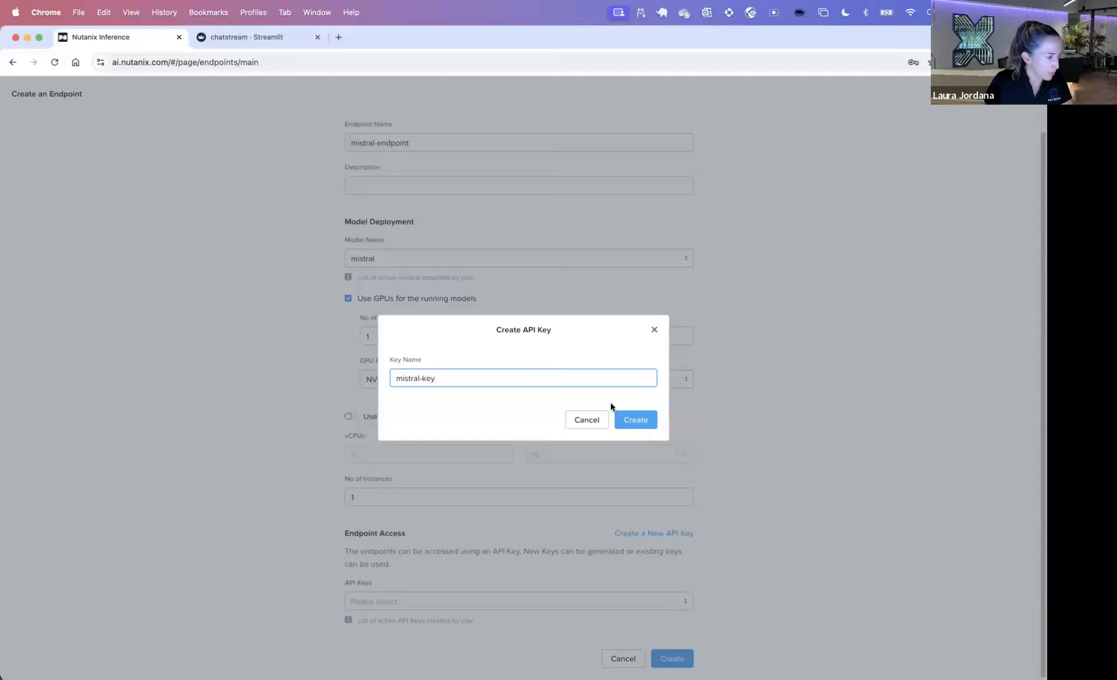
{"action": "left_click", "coordinate": [630, 412]}
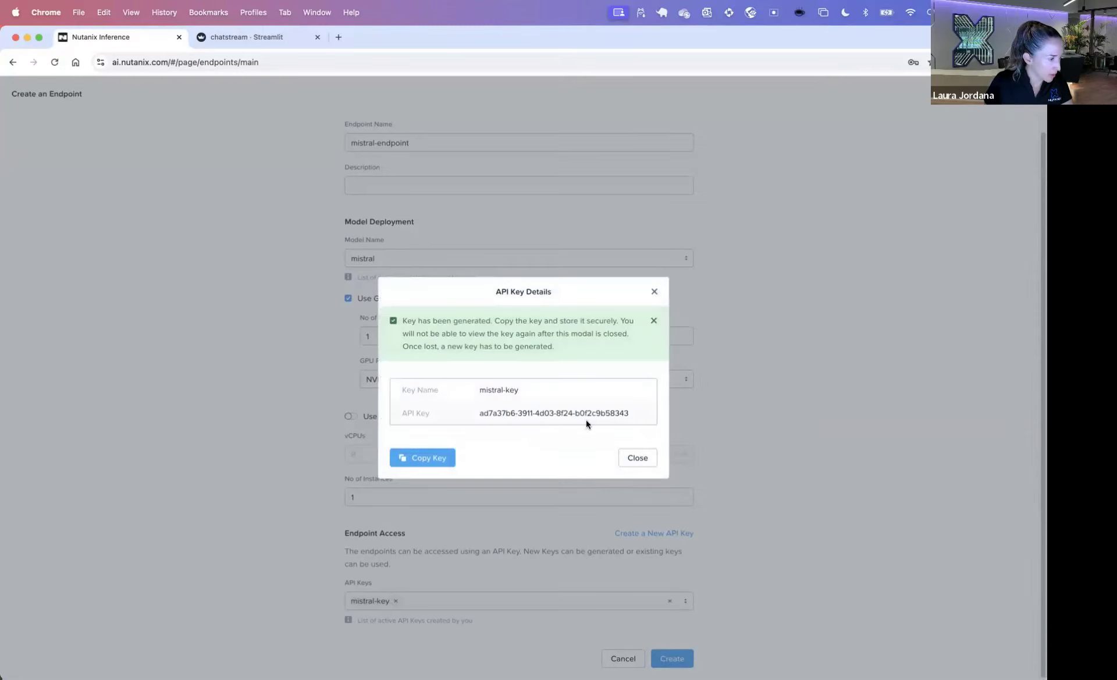
{"action": "left_click", "coordinate": [433, 458]}
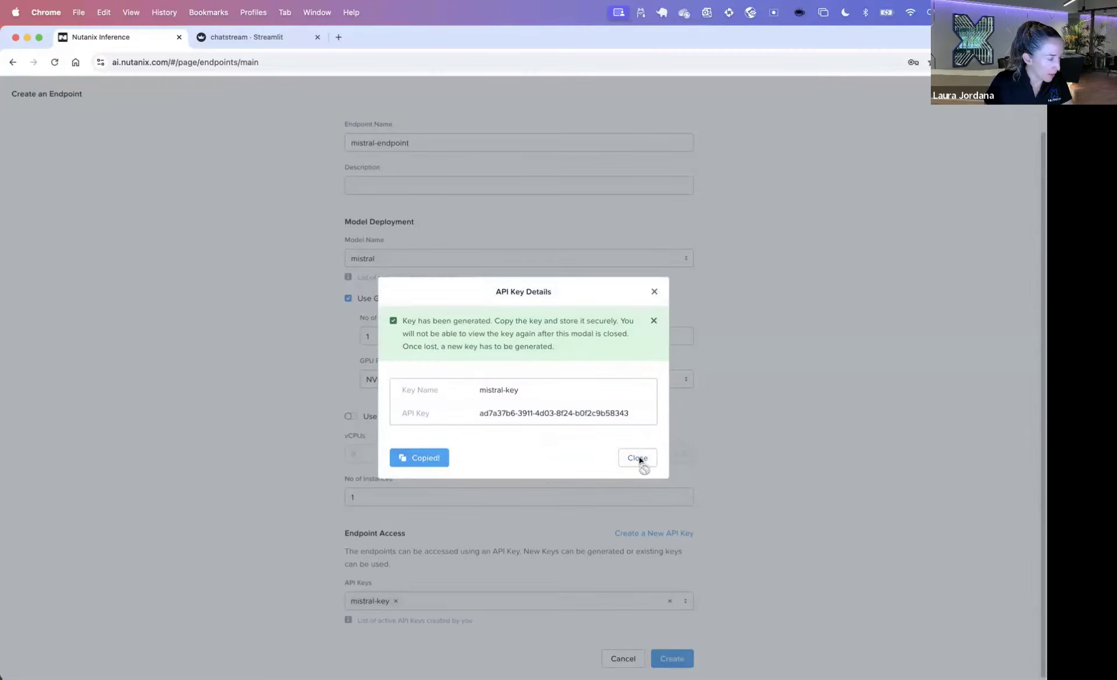
{"action": "left_click", "coordinate": [638, 458]}
{"action": "left_click", "coordinate": [671, 657]}
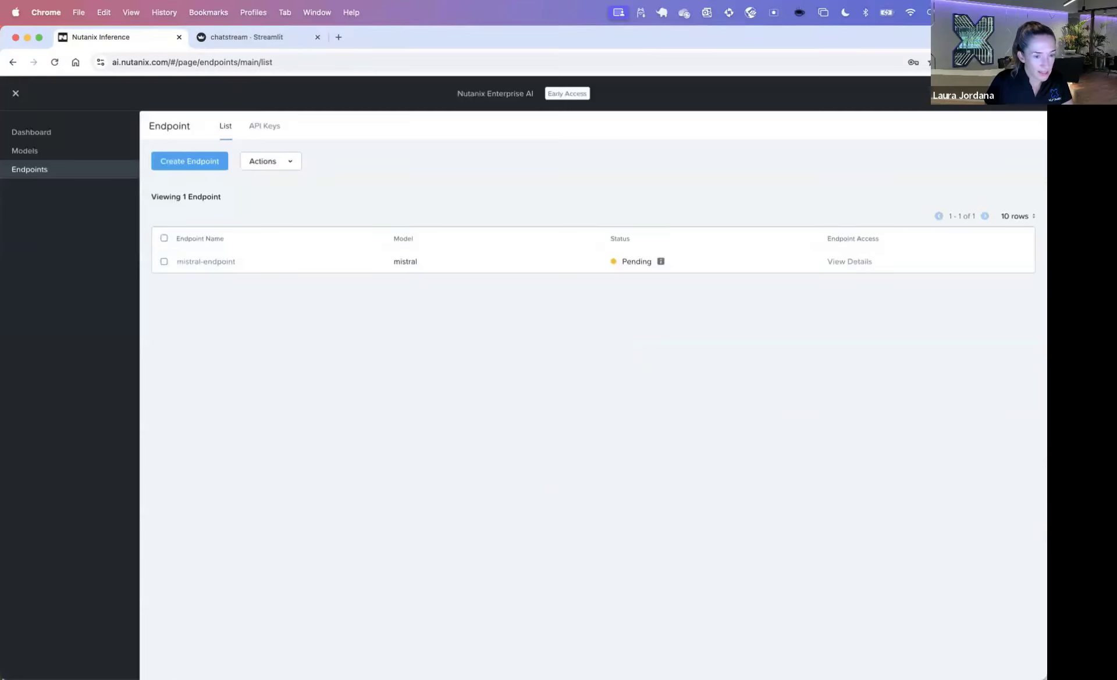
Step: Look over the Models and Endpoints pages and the chatstream tab, then return to Endpoints
{"action": "key", "text": "super+Tab"}
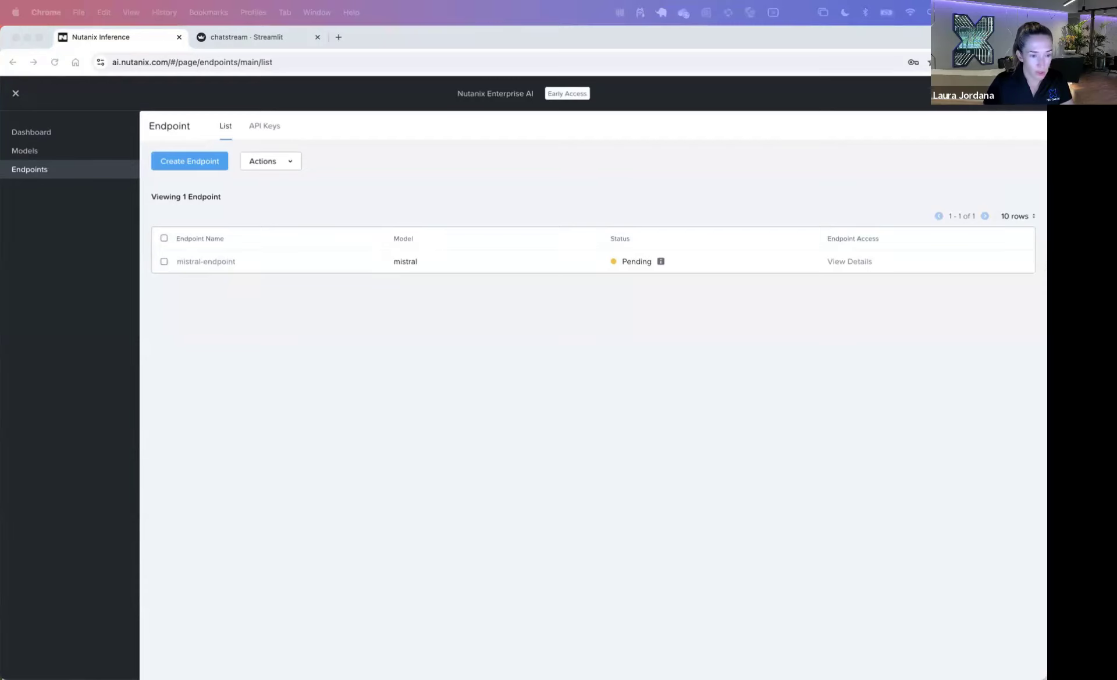
{"action": "left_click", "coordinate": [621, 261]}
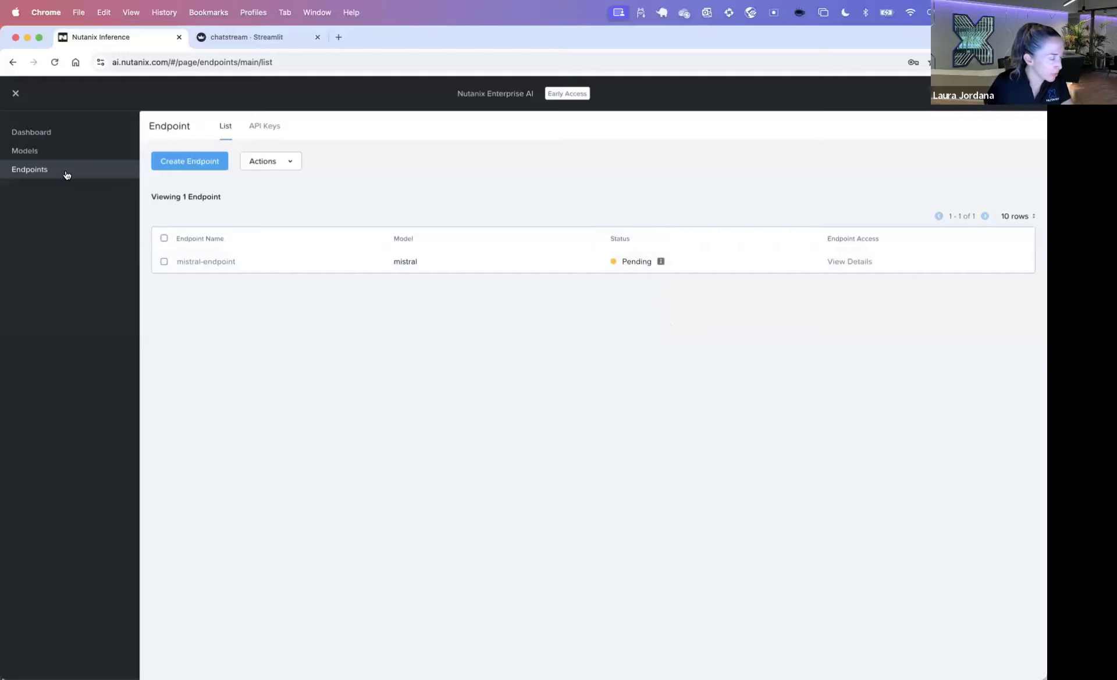
{"action": "left_click", "coordinate": [50, 157]}
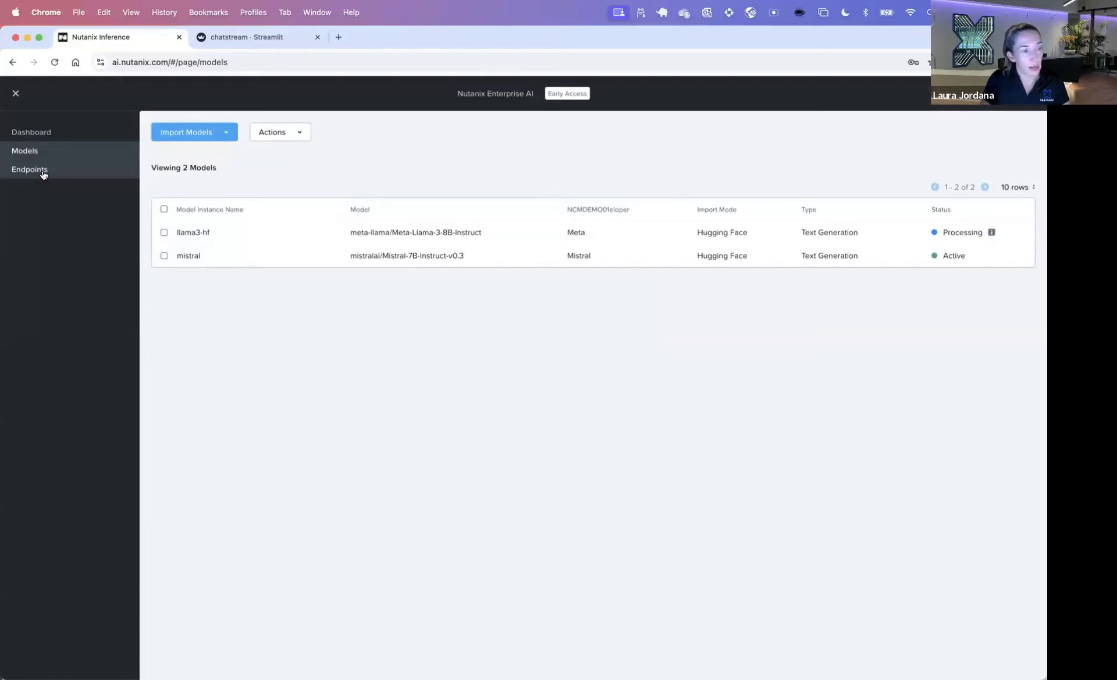
{"action": "left_click", "coordinate": [42, 173]}
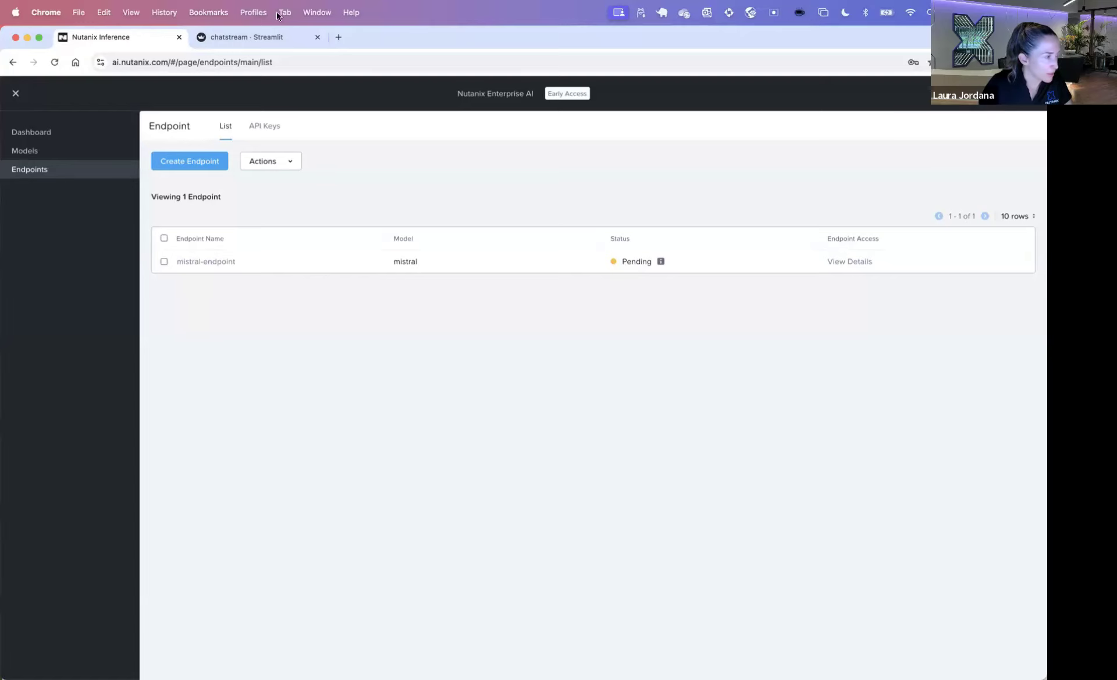
{"action": "left_click", "coordinate": [268, 40]}
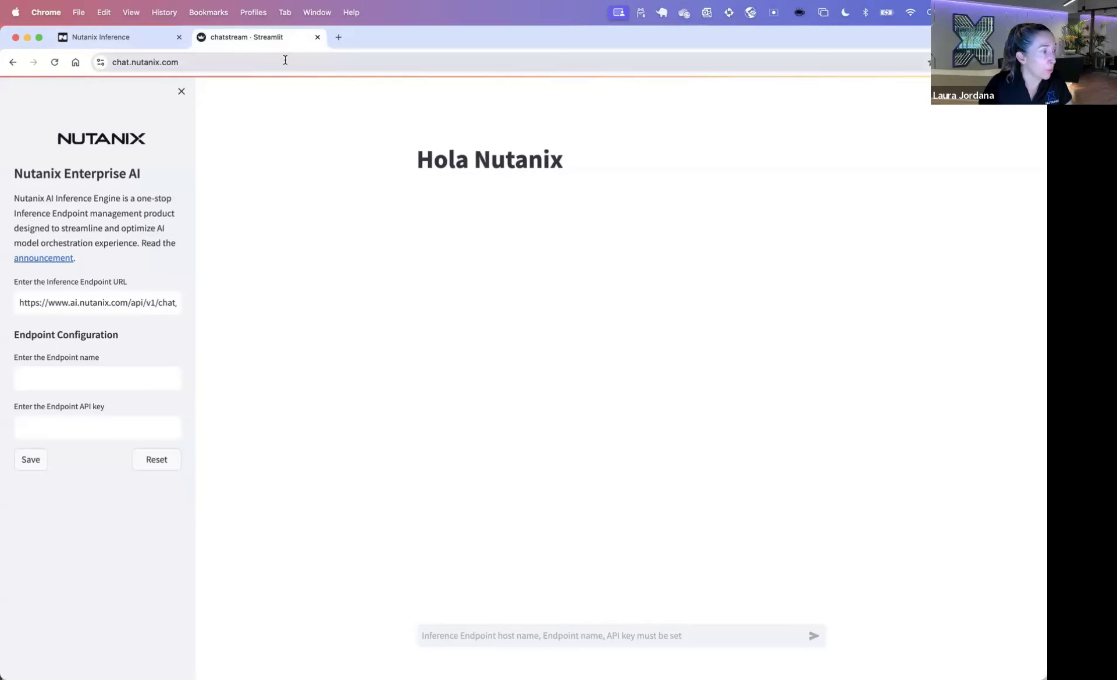
{"action": "left_click", "coordinate": [152, 43]}
Step: Log out and log back in with the admin username and password
{"action": "left_click", "coordinate": [1013, 93]}
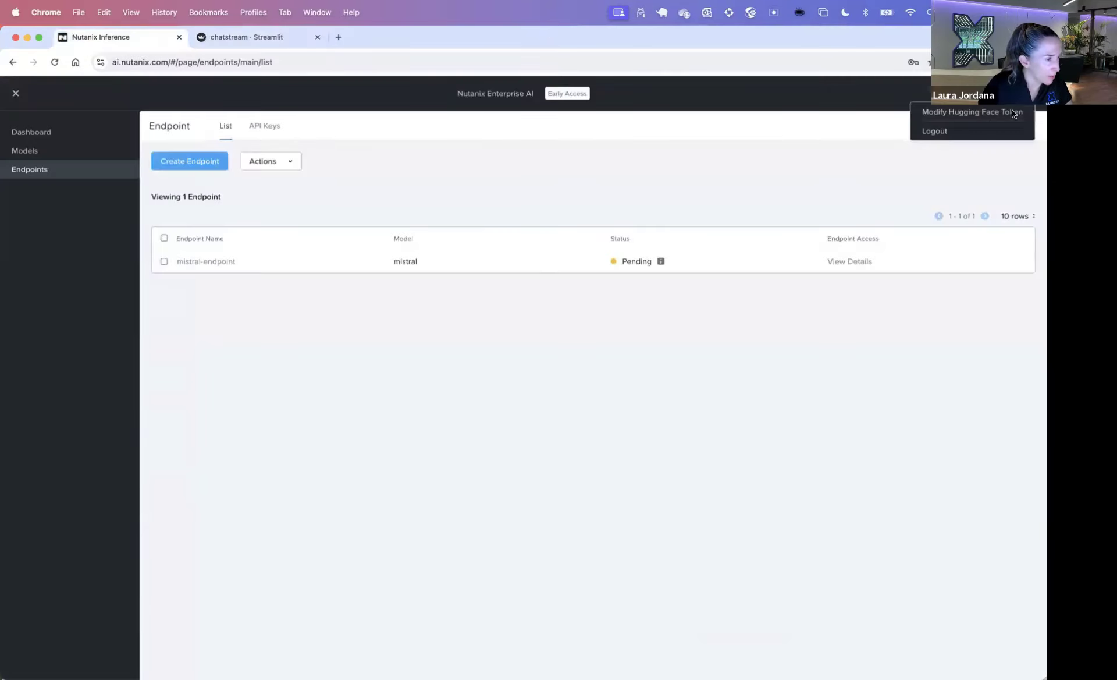
{"action": "left_click", "coordinate": [965, 130]}
{"action": "left_click", "coordinate": [651, 376]}
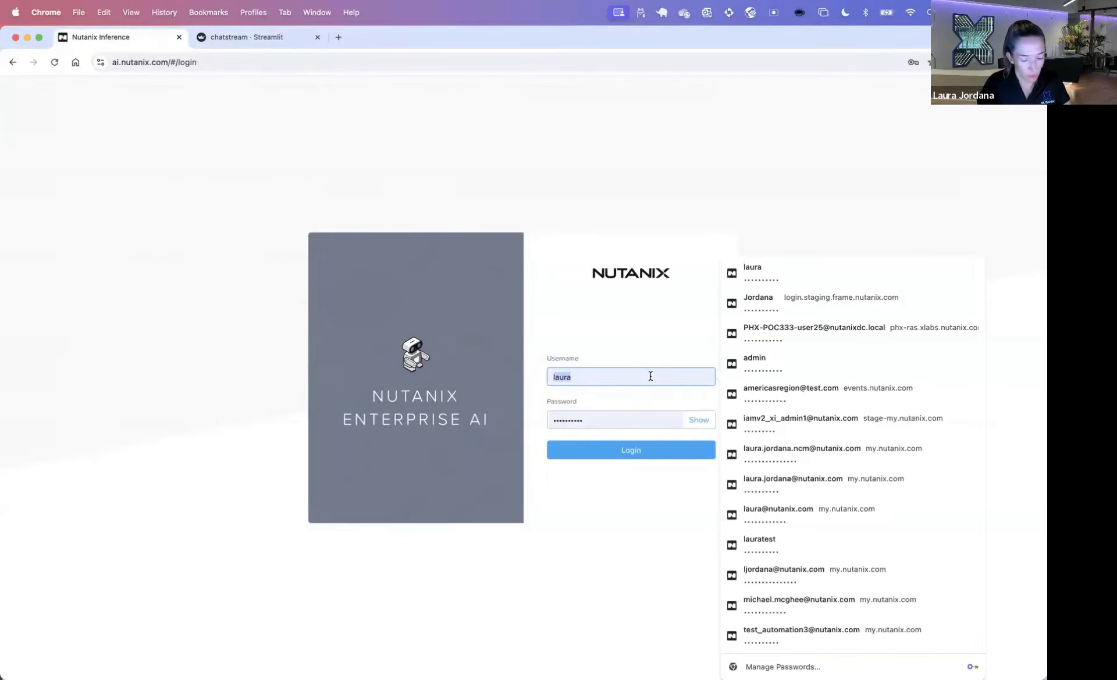
{"action": "key", "text": "Down"}
{"action": "key", "text": "Down"}
{"action": "key", "text": "Down"}
{"action": "key", "text": "Down"}
{"action": "key", "text": "Return"}
{"action": "left_click", "coordinate": [652, 377]}
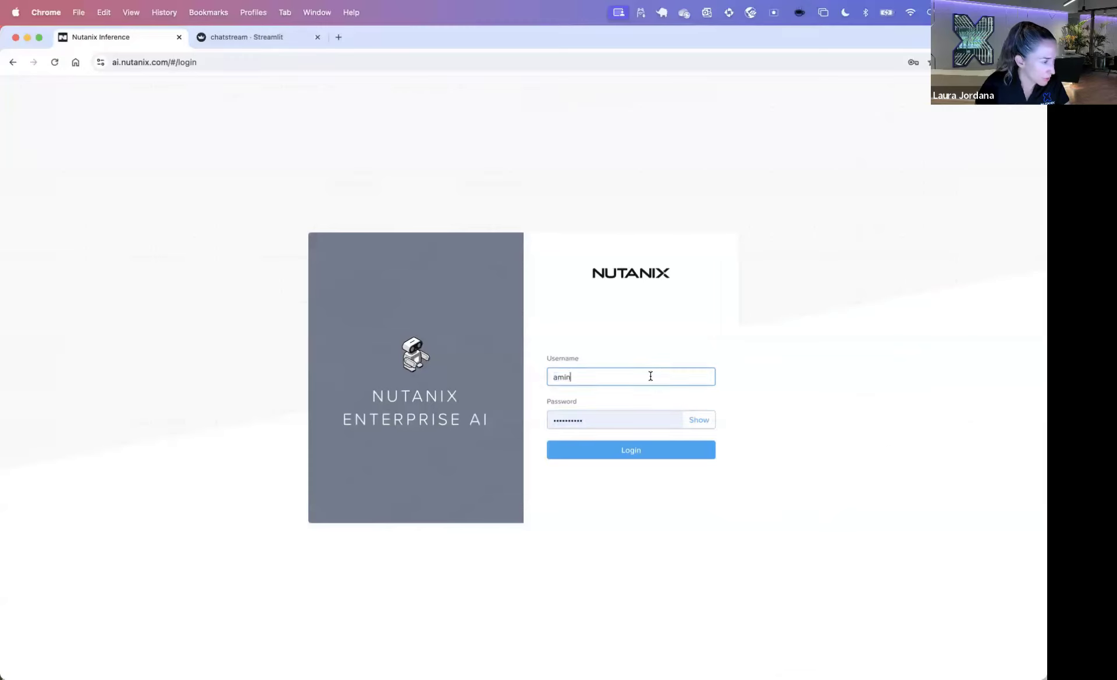
{"action": "key", "text": "super+a"}
{"action": "type", "text": "admin"}
{"action": "key", "text": "Tab"}
{"action": "type", "text": "***********"}
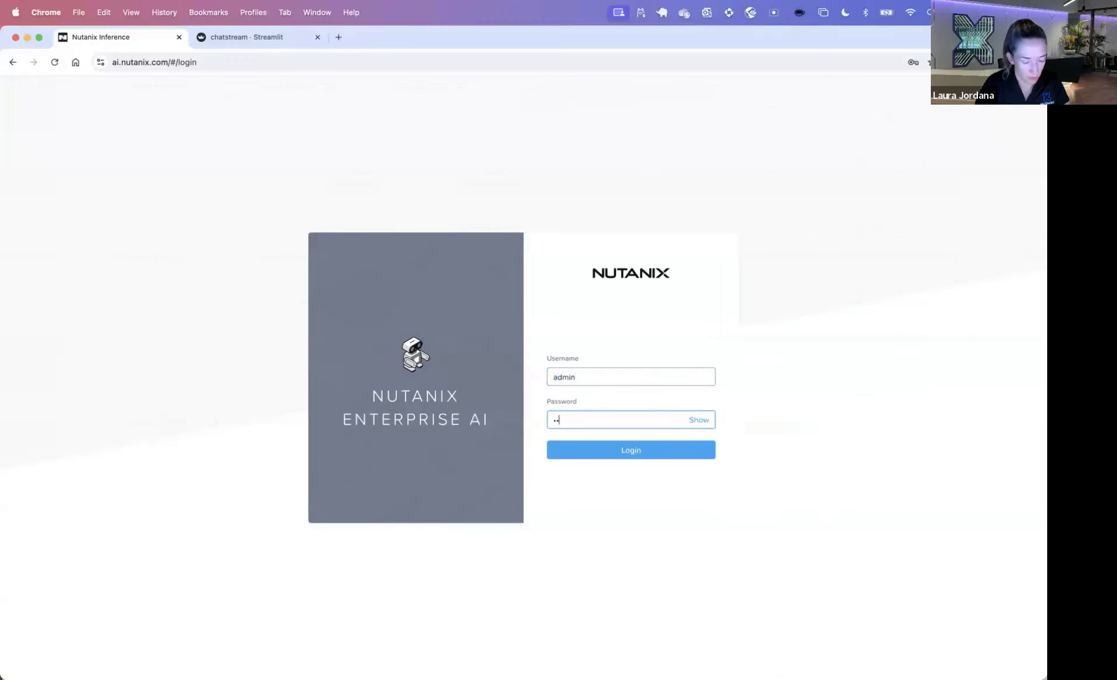
{"action": "key", "text": "Return"}
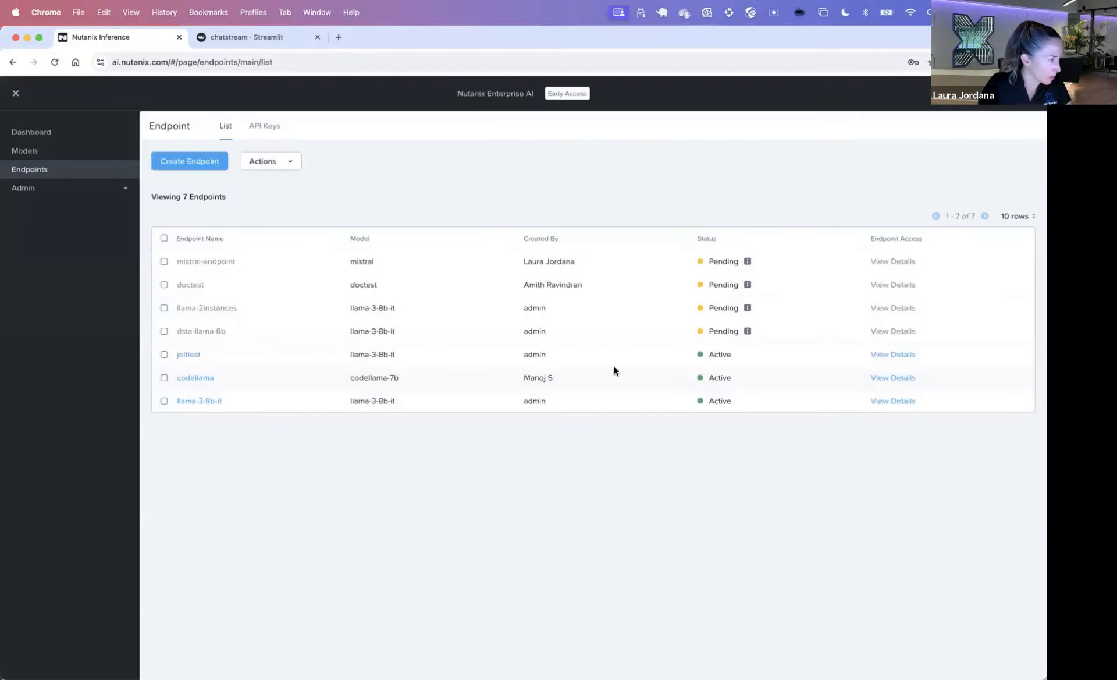
Step: Open the llama-3-8b-it endpoint overview
{"action": "left_click", "coordinate": [204, 400]}
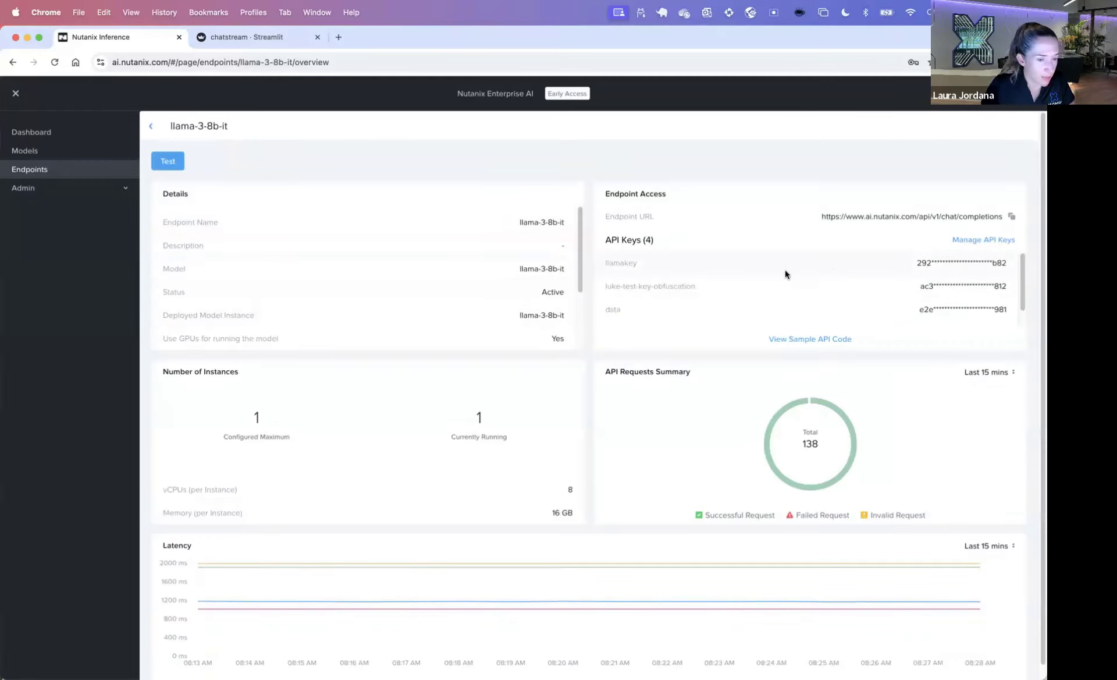
{"action": "scroll", "coordinate": [777, 292], "scroll_direction": "down", "scroll_amount": 2}
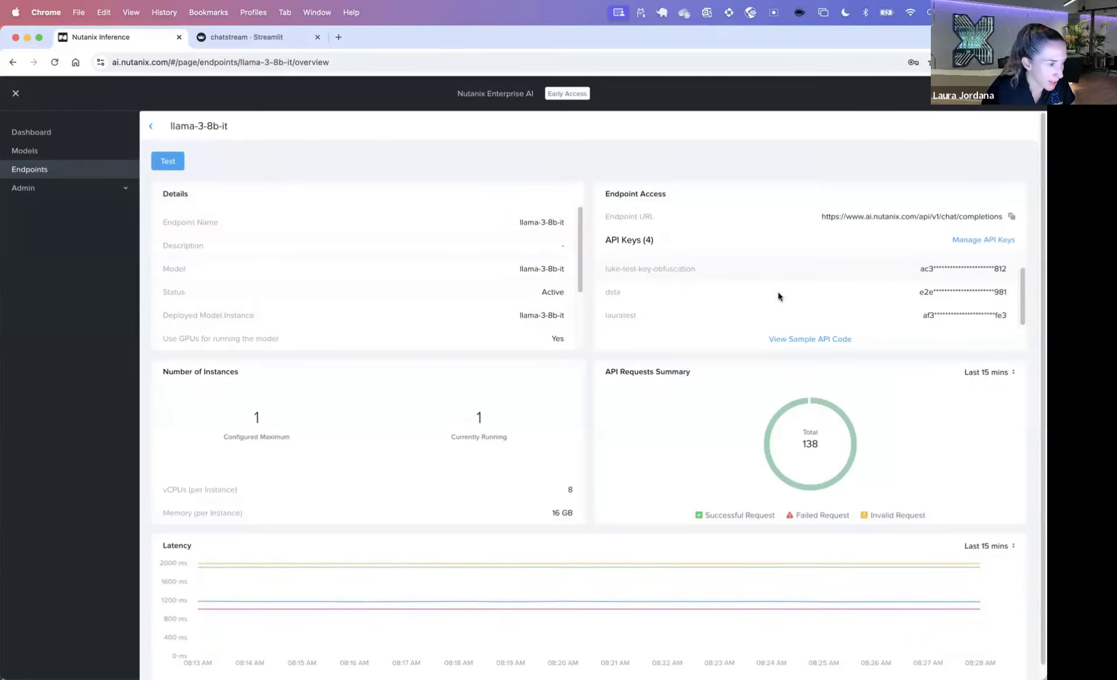
{"action": "scroll", "coordinate": [781, 285], "scroll_direction": "up", "scroll_amount": 1}
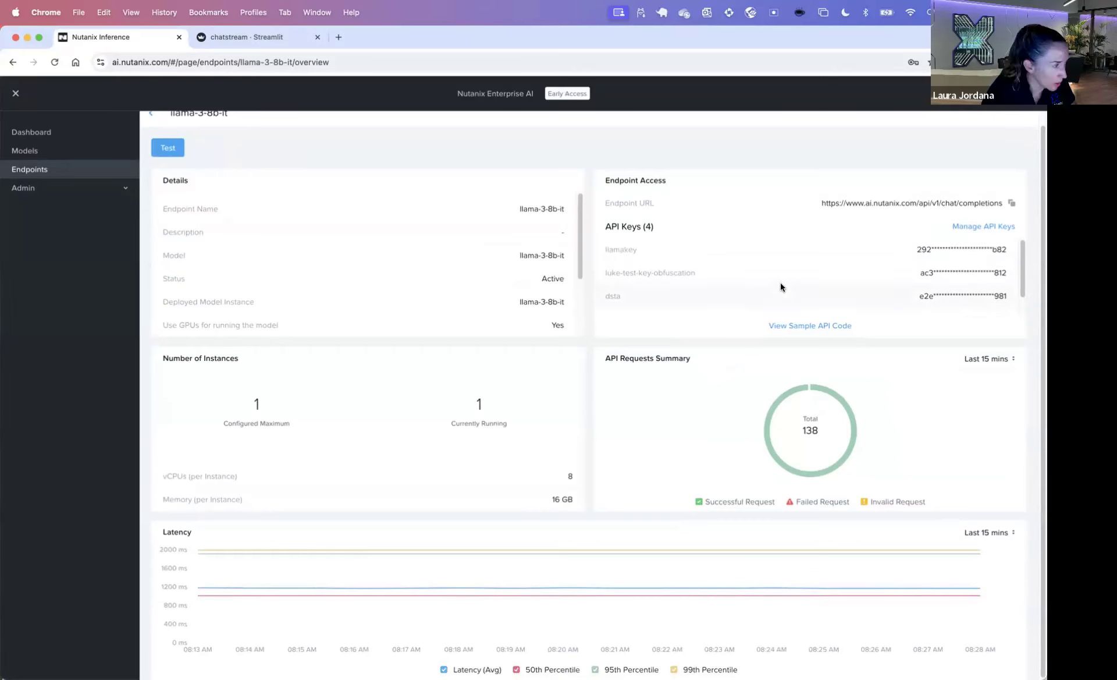
{"action": "scroll", "coordinate": [300, 246], "scroll_direction": "up", "scroll_amount": 1}
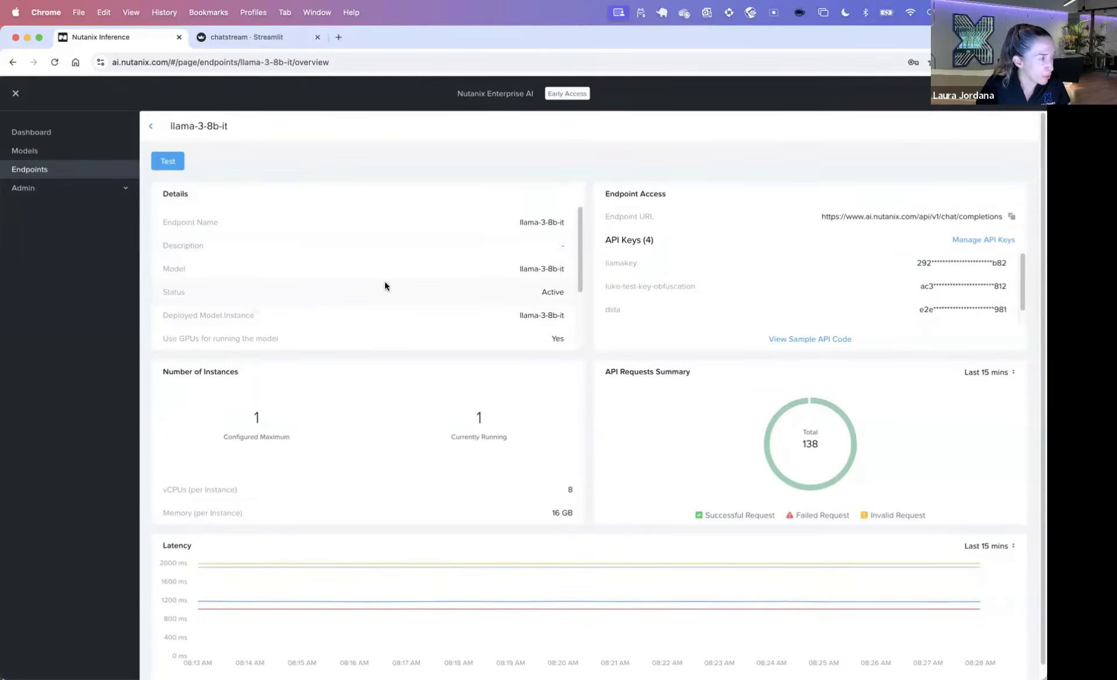
Step: Validate llama-3-8b-it with the Mars landscapes sample request, then switch to chatstream
{"action": "left_click", "coordinate": [168, 160]}
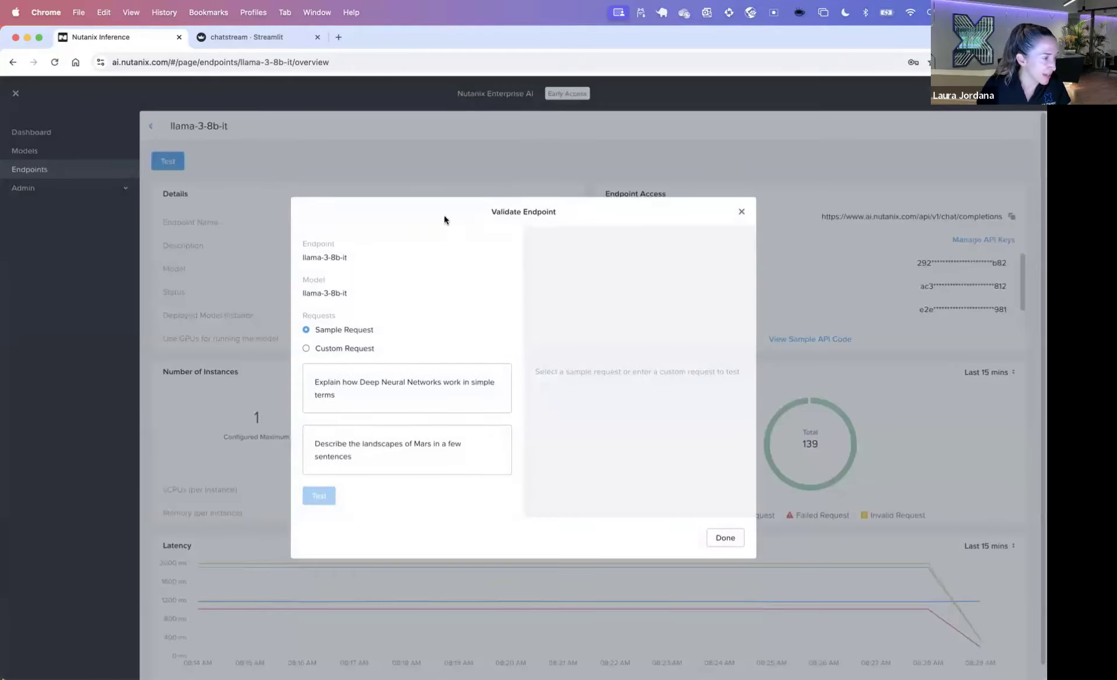
{"action": "left_click", "coordinate": [401, 453]}
{"action": "left_click", "coordinate": [318, 496]}
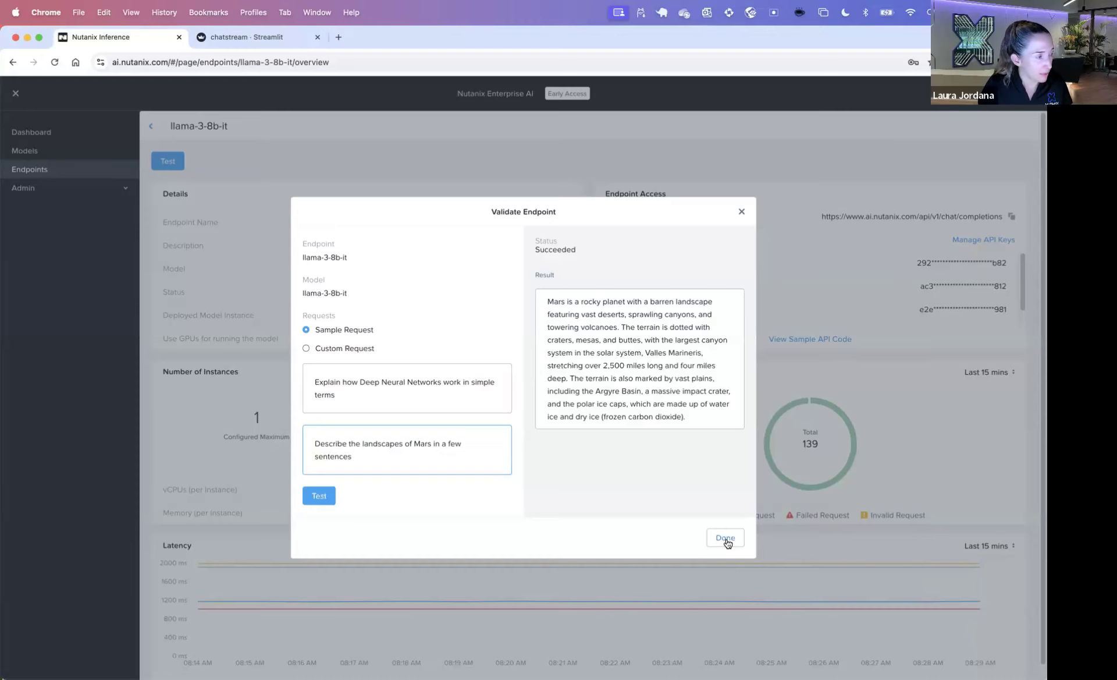
{"action": "left_click", "coordinate": [725, 539]}
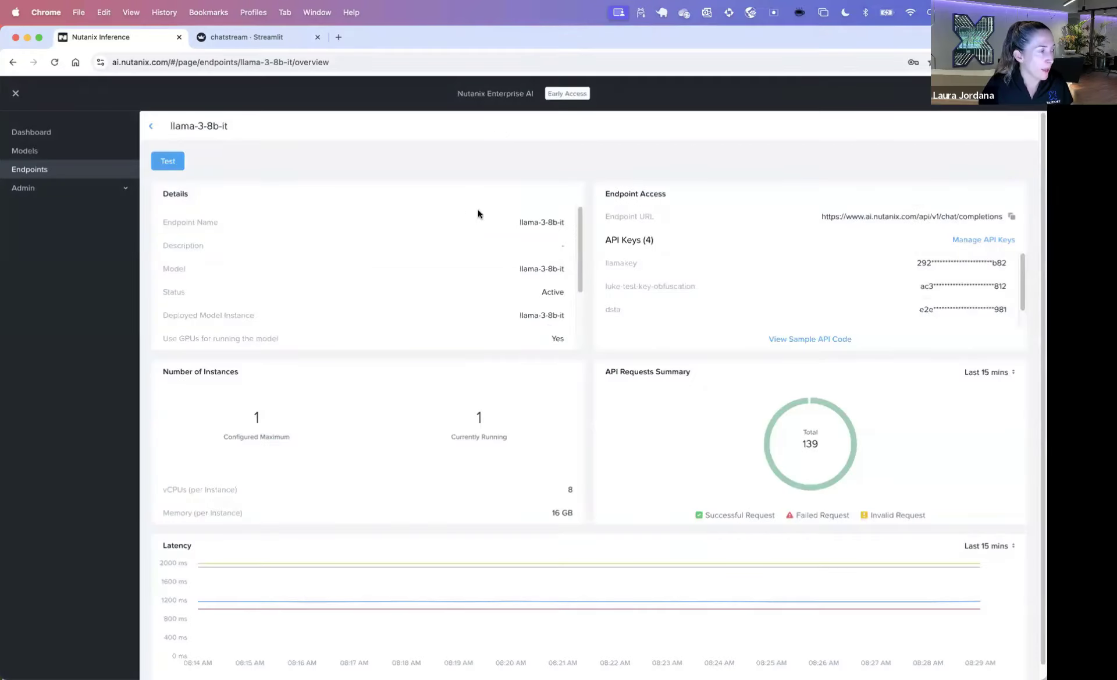
{"action": "left_click", "coordinate": [264, 36]}
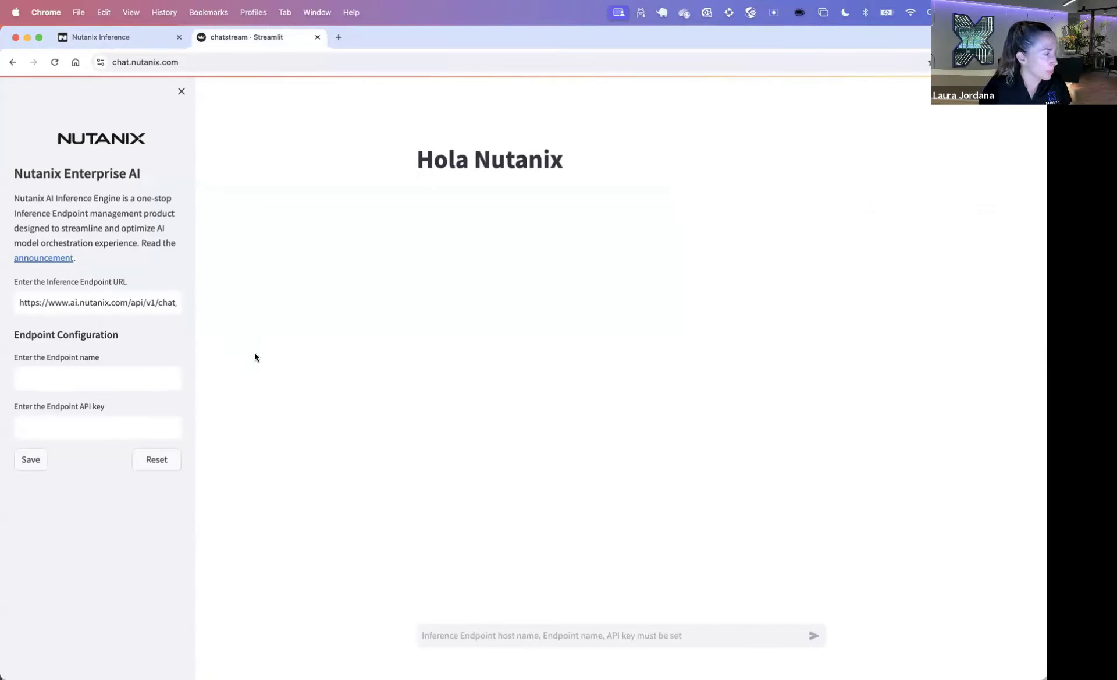
Step: Paste endpoint name llama-3-8b-it and its API key into the sidebar and save
{"action": "left_click", "coordinate": [100, 376]}
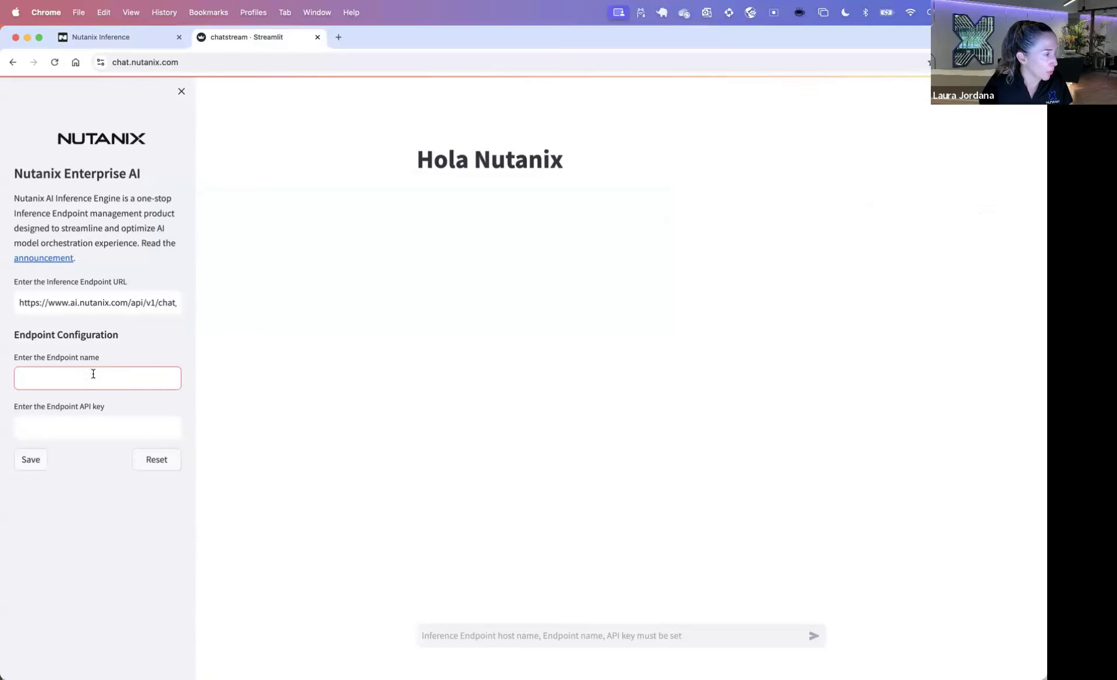
{"action": "key", "text": "super+Tab"}
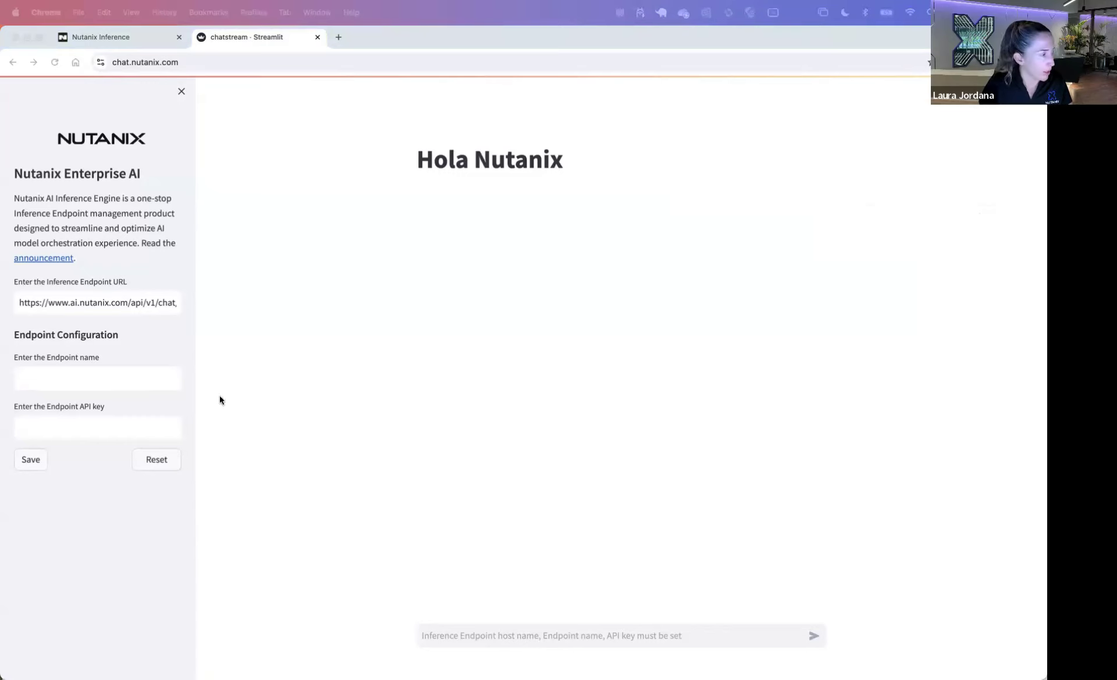
{"action": "left_click", "coordinate": [113, 376]}
{"action": "key", "text": "super+v"}
{"action": "left_click", "coordinate": [102, 424]}
{"action": "key", "text": "super+Tab"}
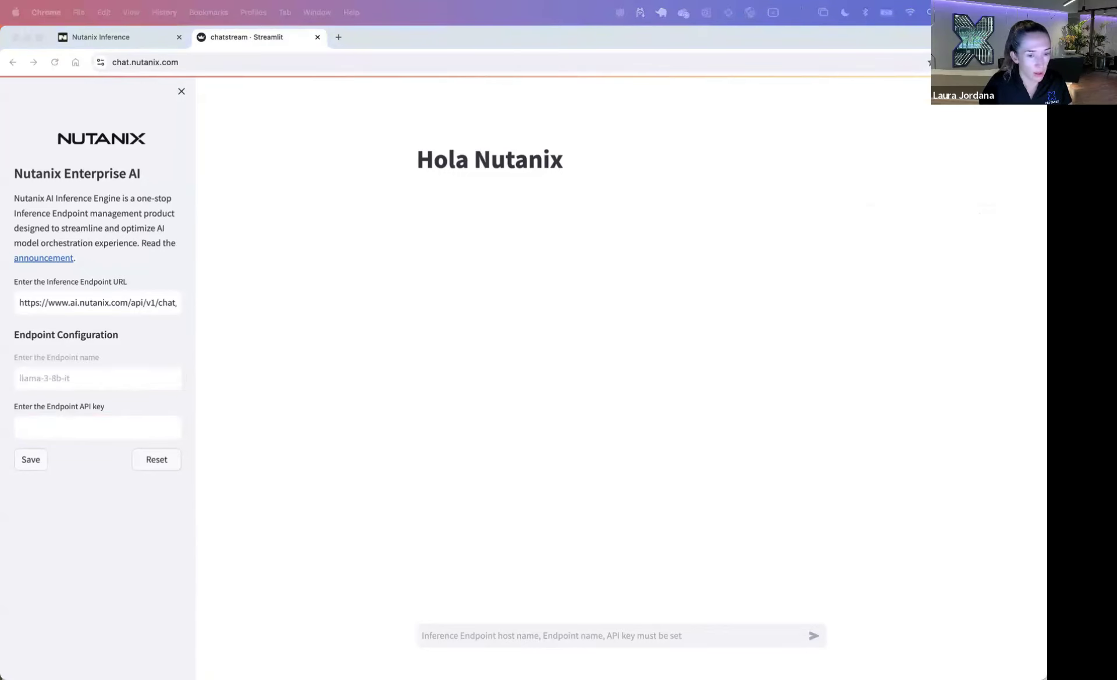
{"action": "key", "text": "super+Tab"}
{"action": "key", "text": "super+v"}
{"action": "key", "text": "Return"}
Step: Ask the chat "Help me plan a trip to Paris"
{"action": "left_click", "coordinate": [515, 632]}
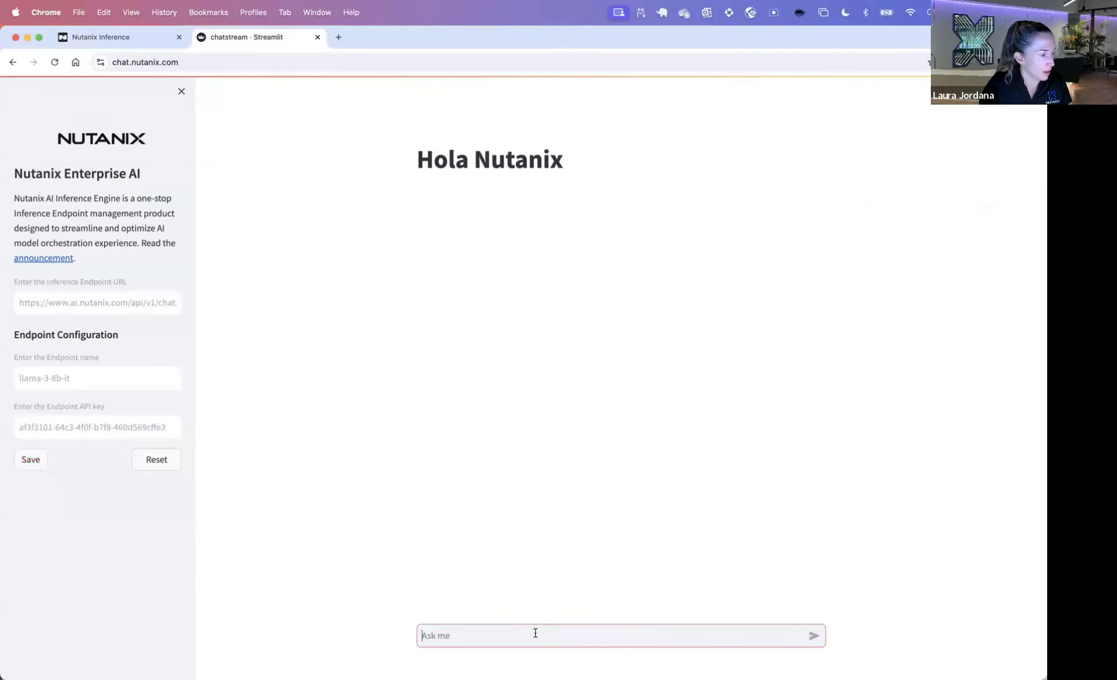
{"action": "type", "text": "Hel"}
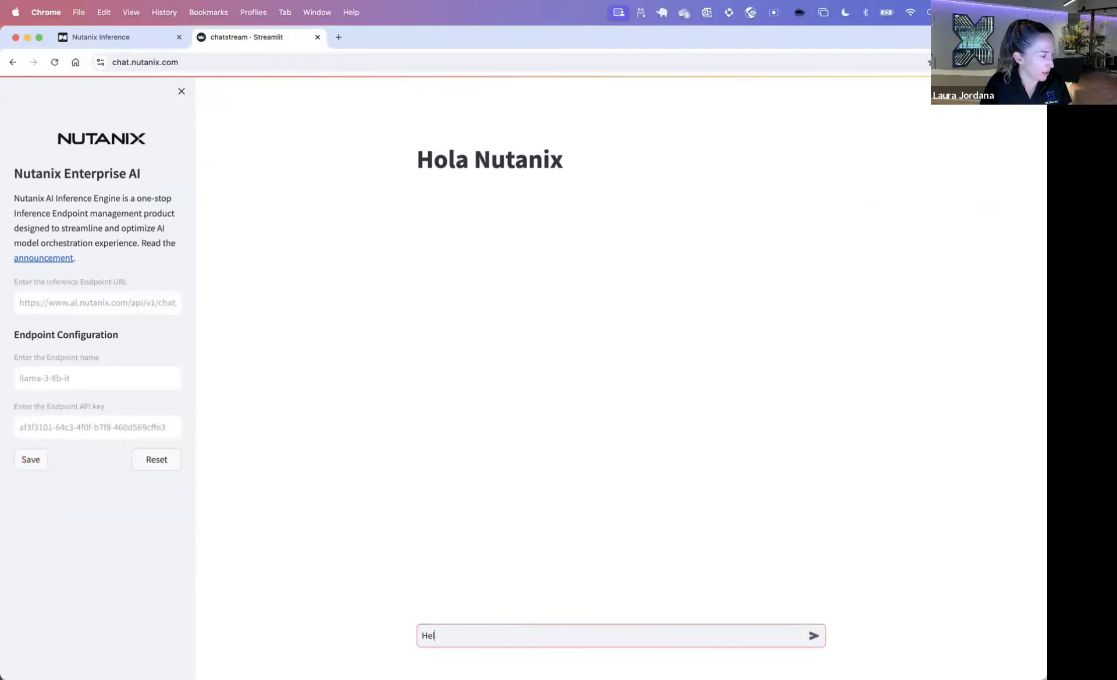
{"action": "type", "text": "p me plan a trip to Paris"}
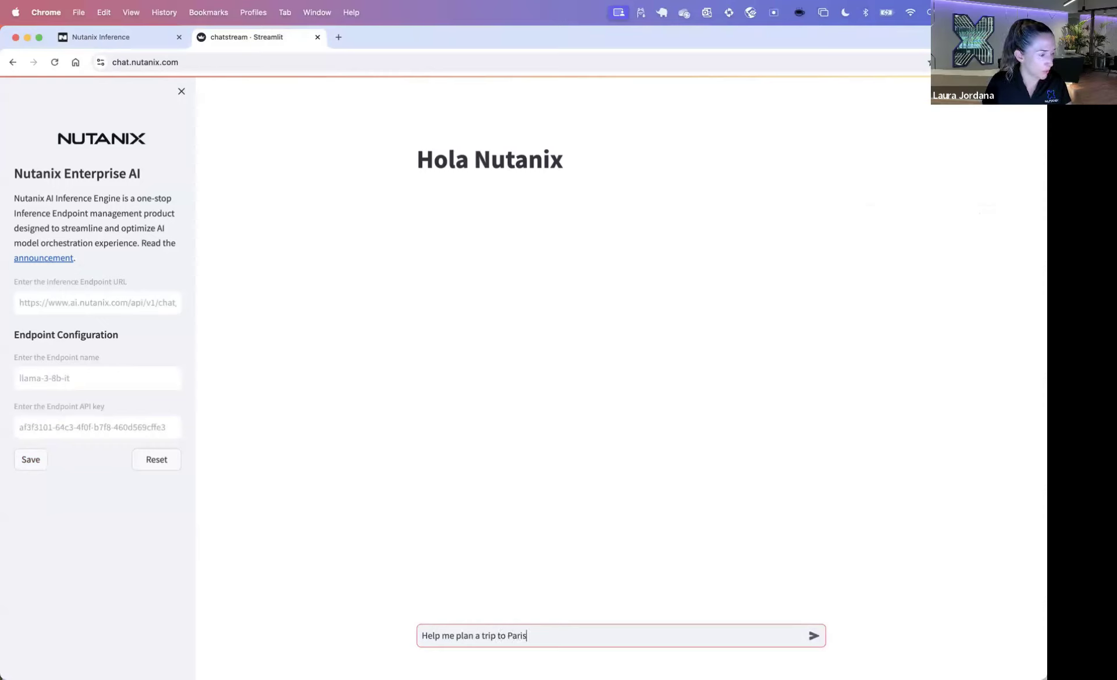
{"action": "key", "text": "Return"}
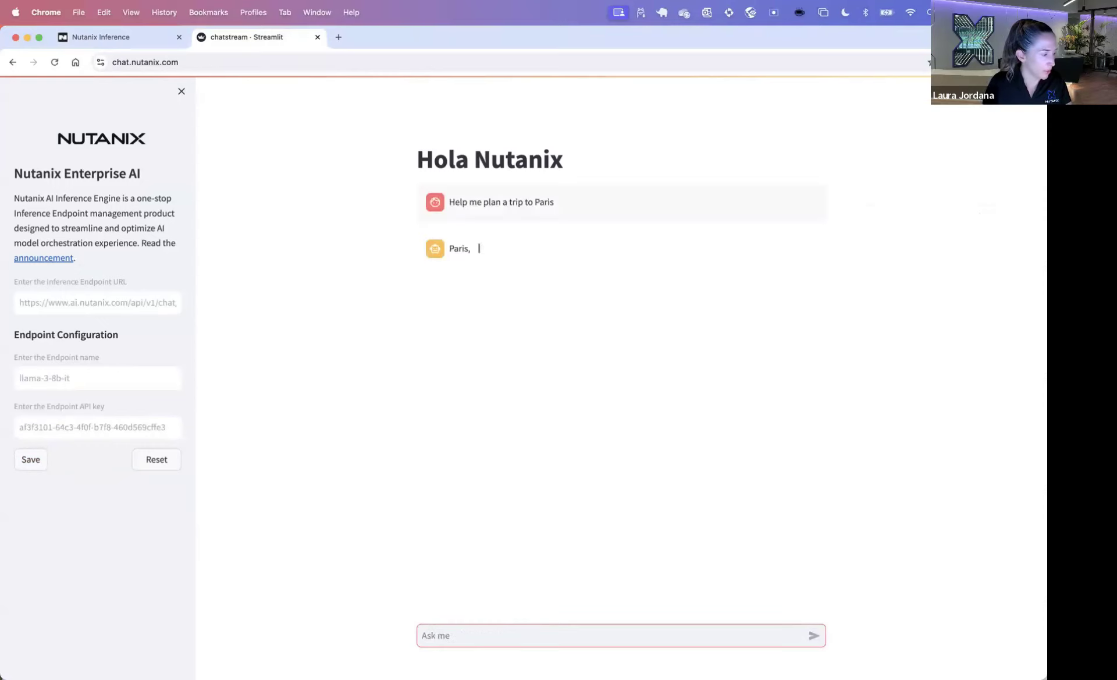